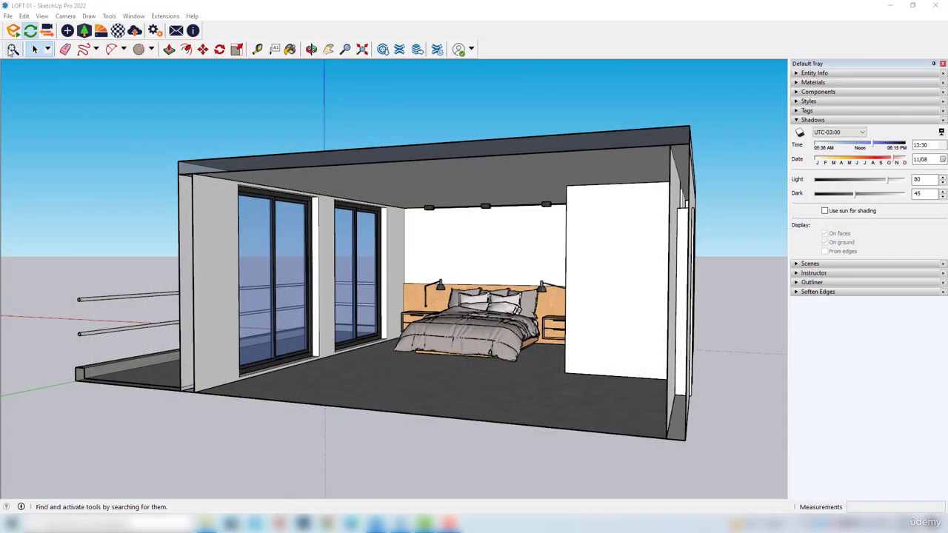
Start the Enscape render window and arrange it side by side with the SketchUp model
left_click(14, 32)
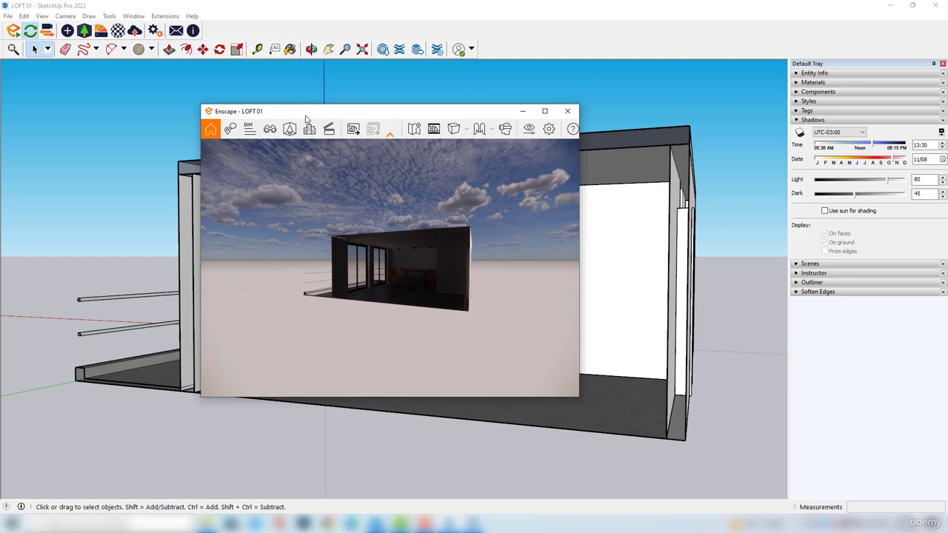
mouse_move(302, 115)
left_mouse_down()
mouse_move(570, 110)
mouse_move(753, 70)
mouse_move(947, 152)
left_mouse_up()
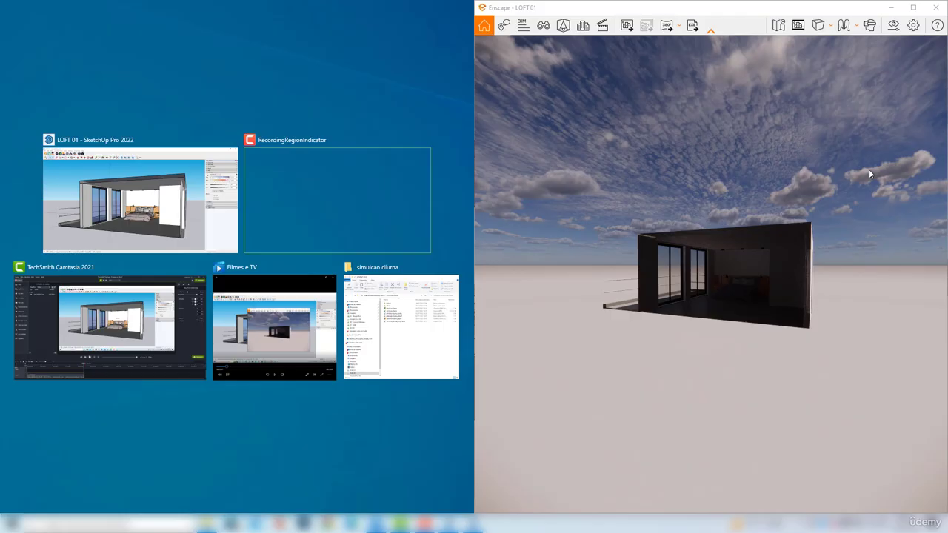
left_click(111, 196)
mouse_move(167, 285)
middle_mouse_down()
mouse_move(154, 282)
mouse_move(178, 280)
middle_mouse_up()
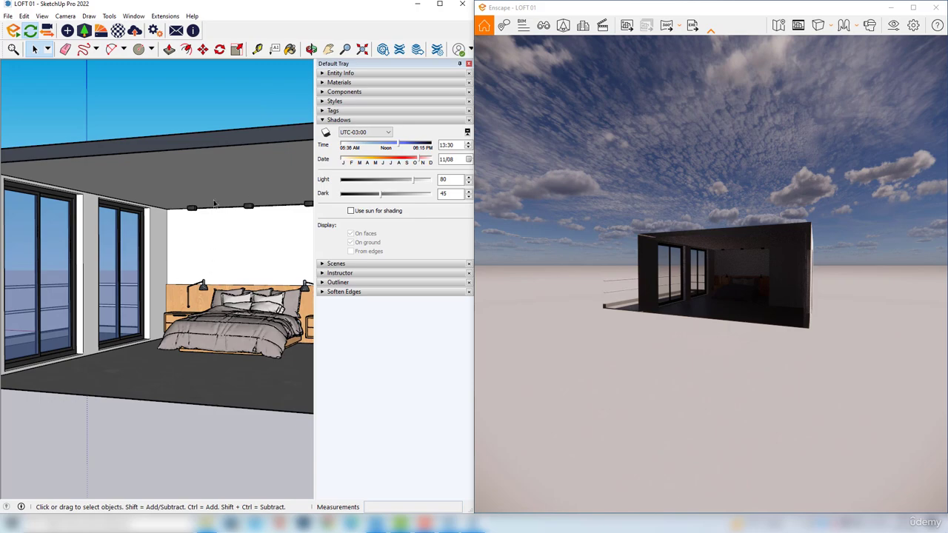
Move the Enscape camera inside the loft until it faces the bed, headboard wall and balcony window
scroll(782, 270, "up", 5)
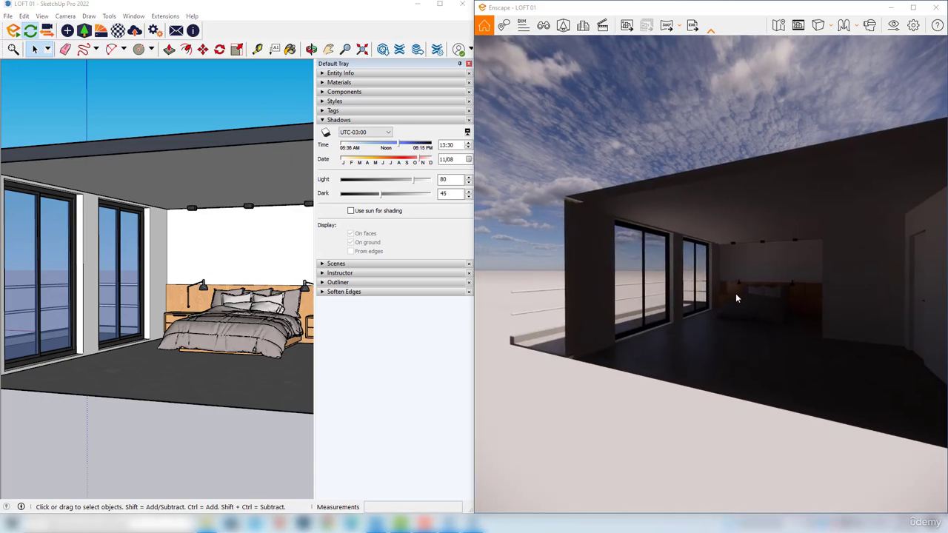
mouse_move(736, 294)
left_mouse_down()
mouse_move(788, 293)
mouse_move(749, 282)
left_mouse_up()
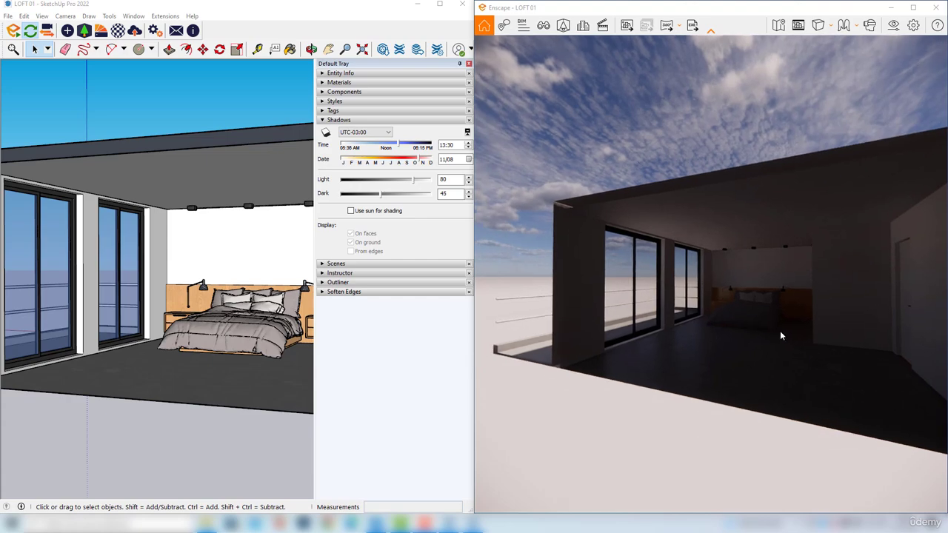
scroll(779, 345, "up", 5)
scroll(787, 367, "up", 3)
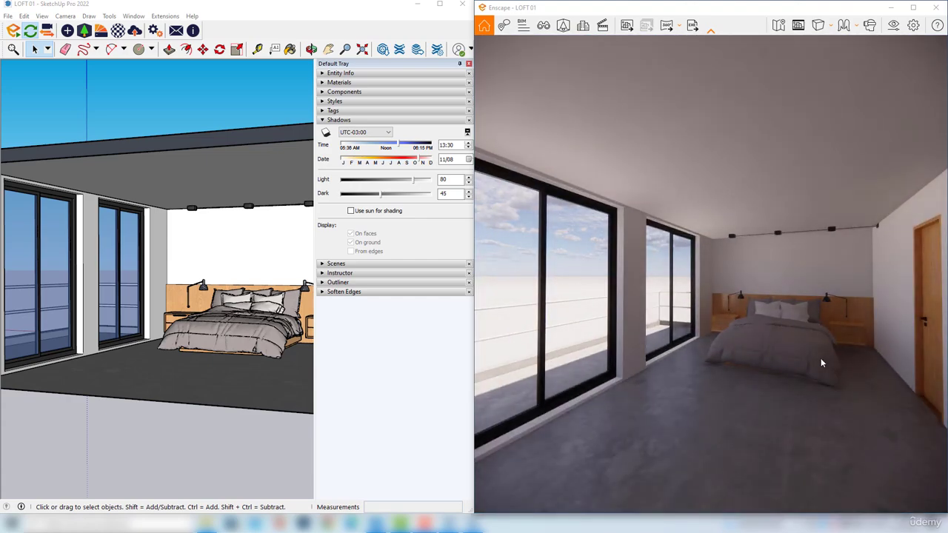
scroll(823, 344, "up", 4)
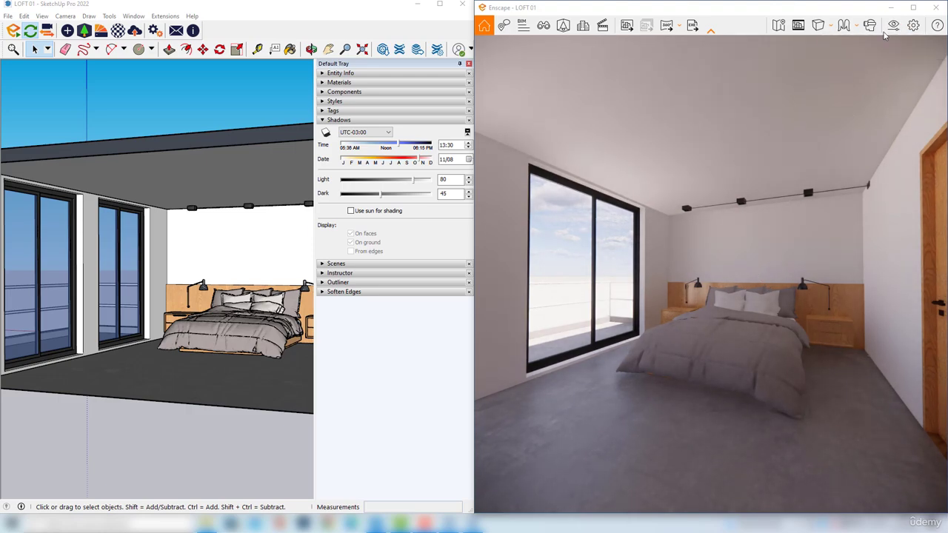
Move the Enscape visual settings clear of the render and set the style mode to White
left_click(894, 28)
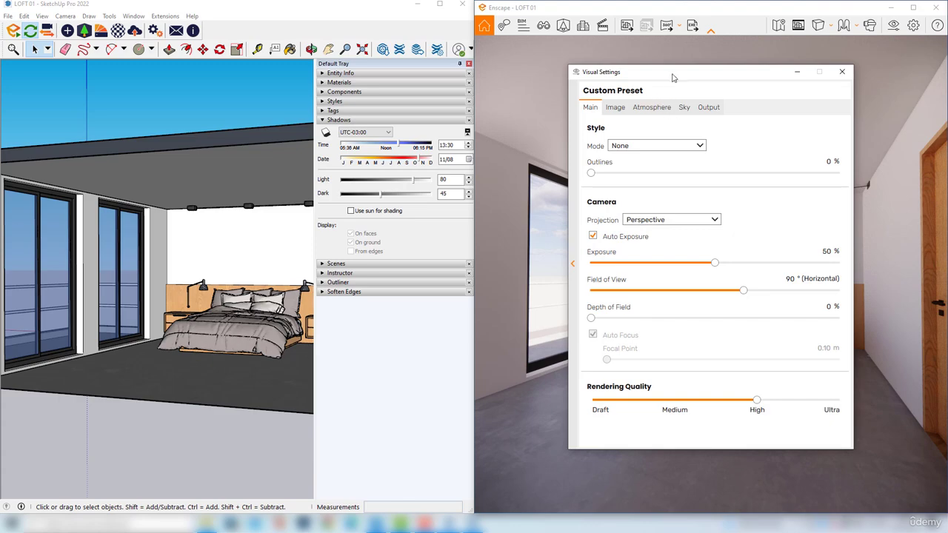
left_click_drag(675, 77, 277, 89)
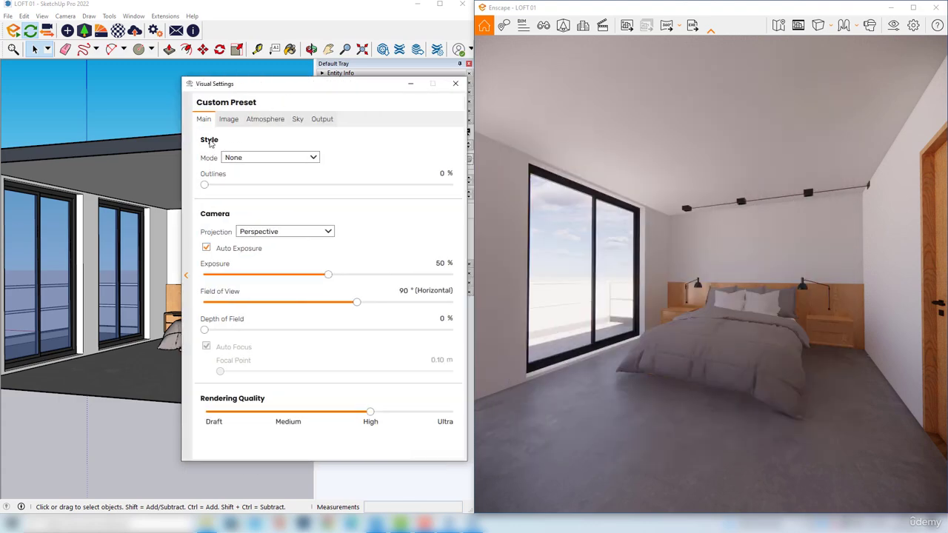
left_click(243, 158)
left_click(237, 181)
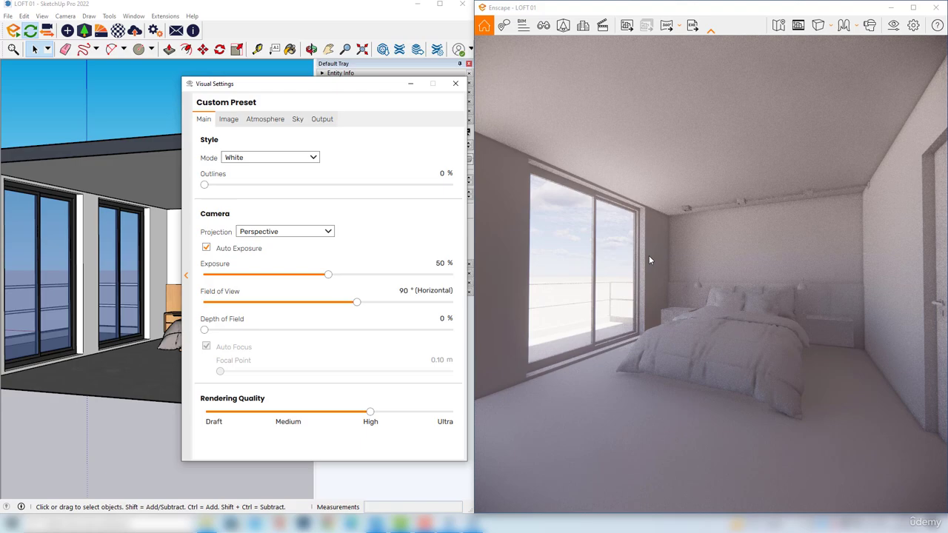
Turn on the safe frame, close the visual settings, and reframe the camera closer to the bed and window
left_click(798, 26)
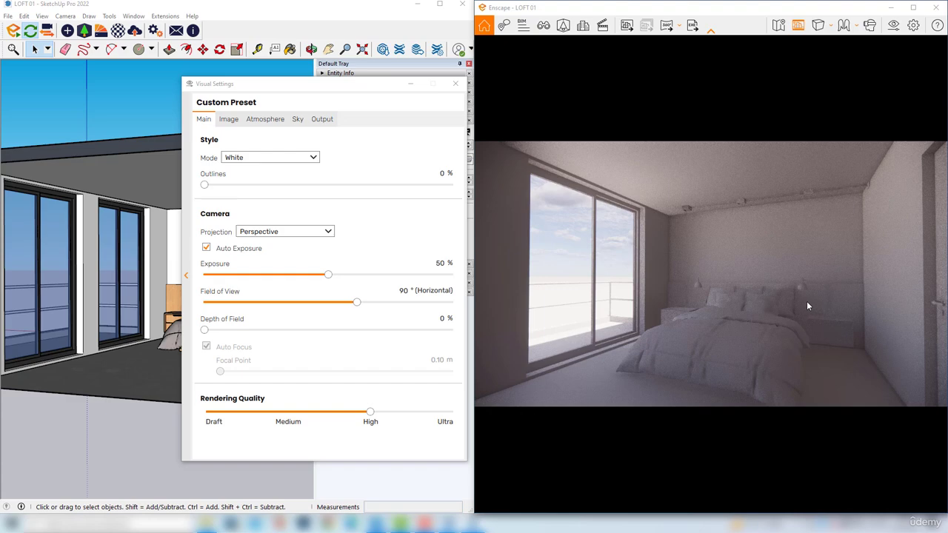
left_click(455, 83)
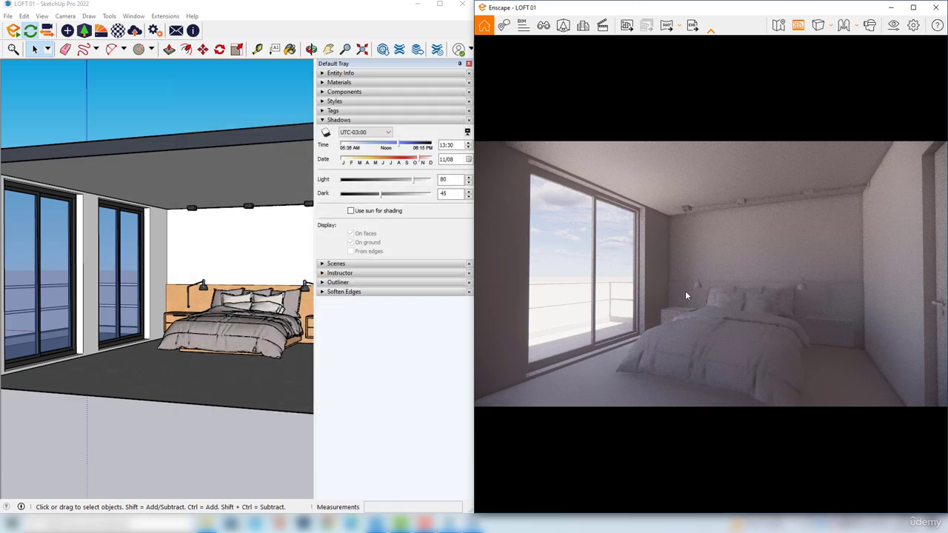
left_click_drag(716, 302, 667, 304)
key("w")
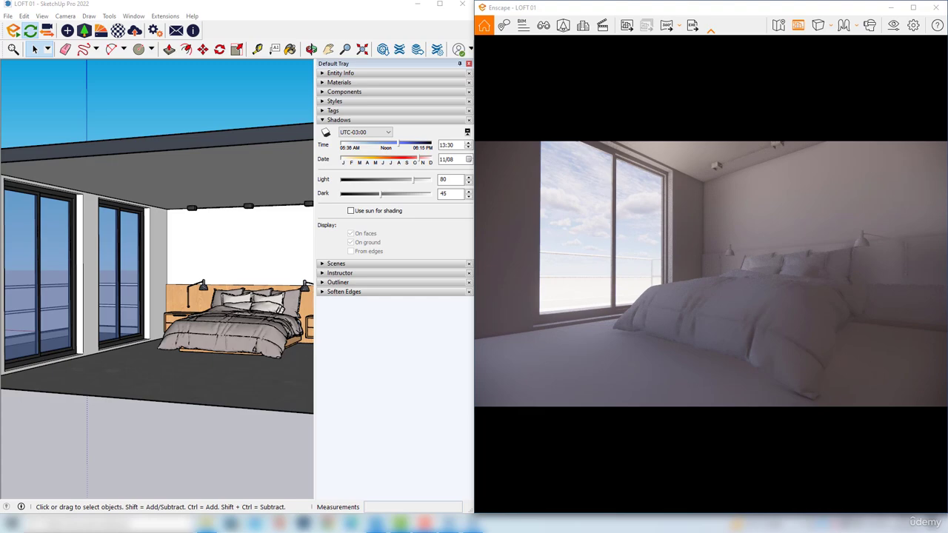
left_click_drag(708, 256, 699, 259)
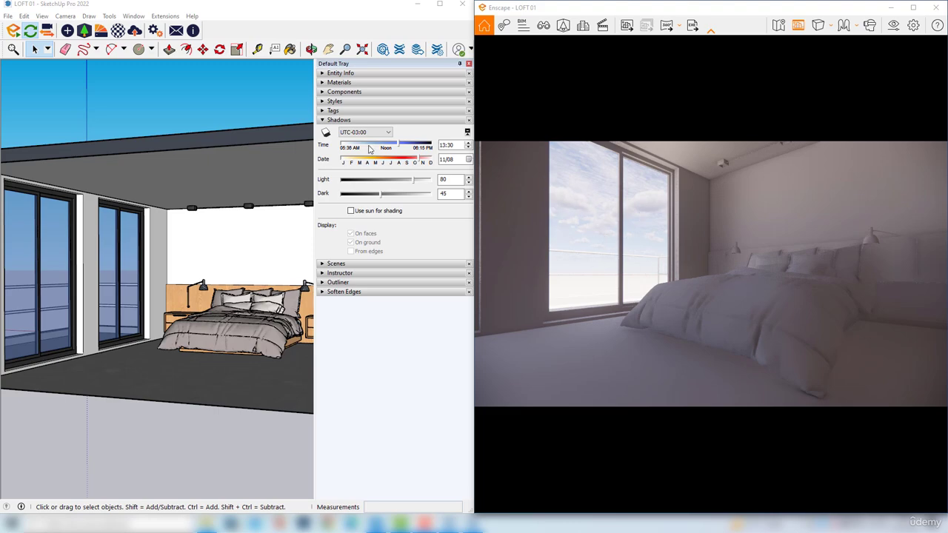
Set SketchUp's shadow time to 09:34 and the date to 09/22
left_click(340, 121)
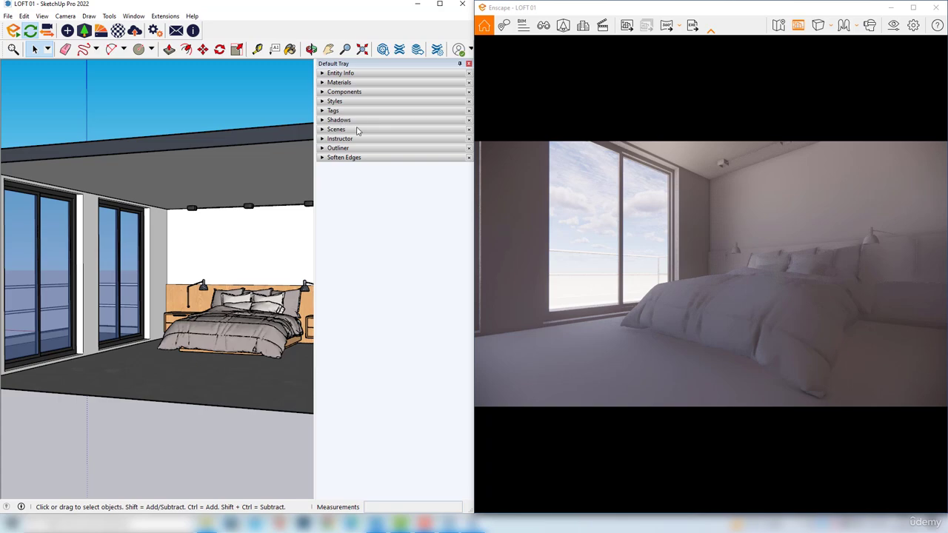
left_click(361, 122)
left_click_drag(403, 147, 368, 144)
left_click_drag(419, 158, 370, 145)
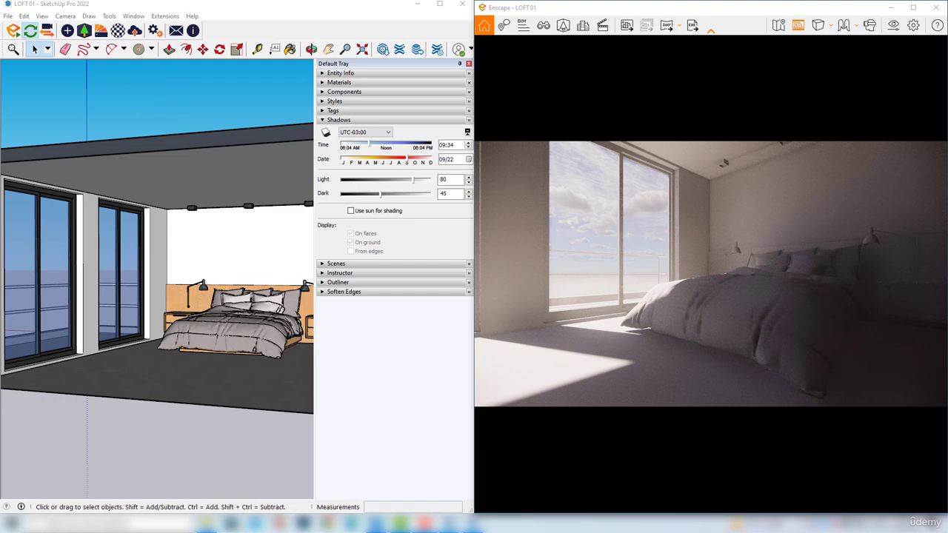
Create an Enscape view named Noon, linked to Custom Preset with the sun position saved
left_click(543, 29)
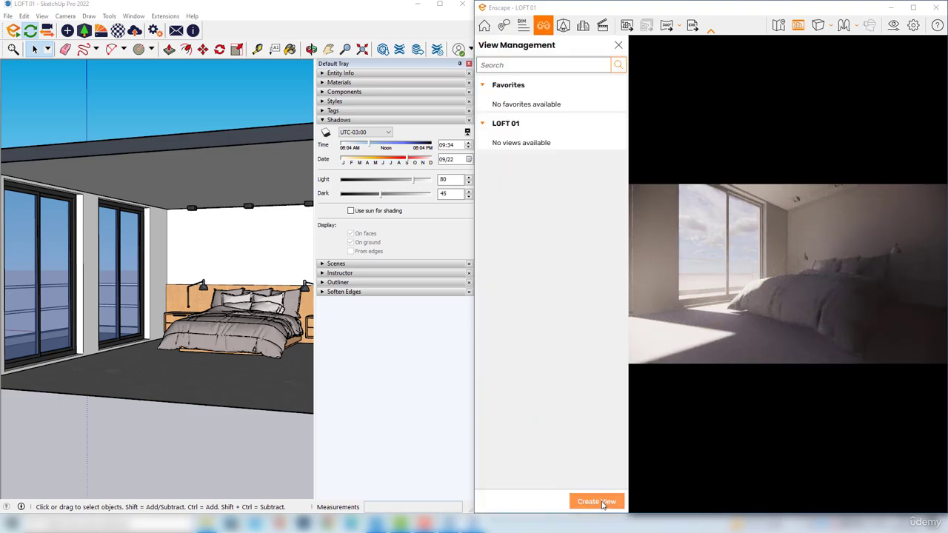
left_click(597, 502)
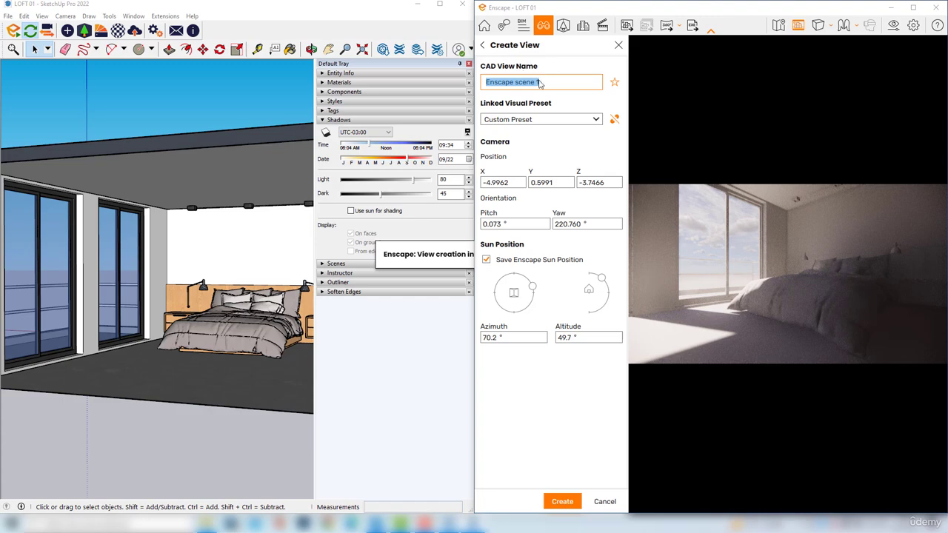
type("Noon")
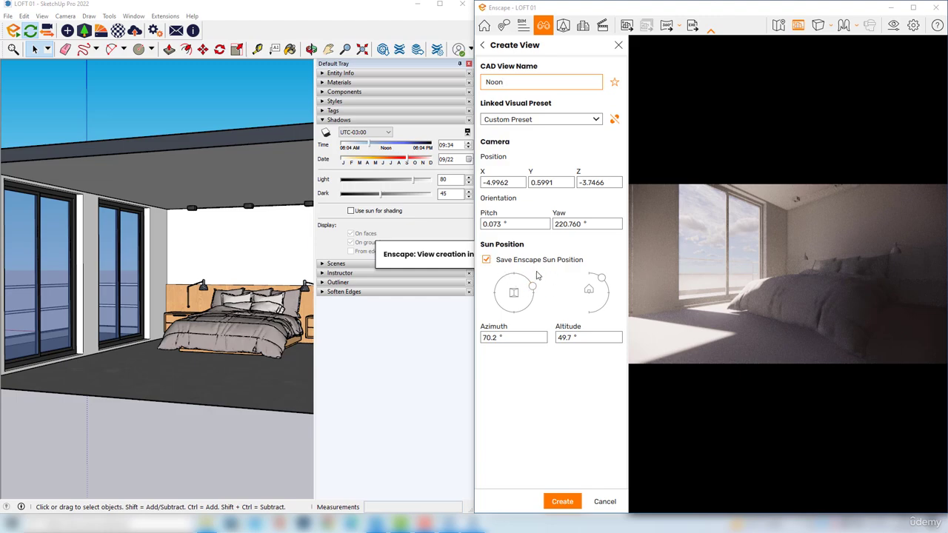
left_click(563, 502)
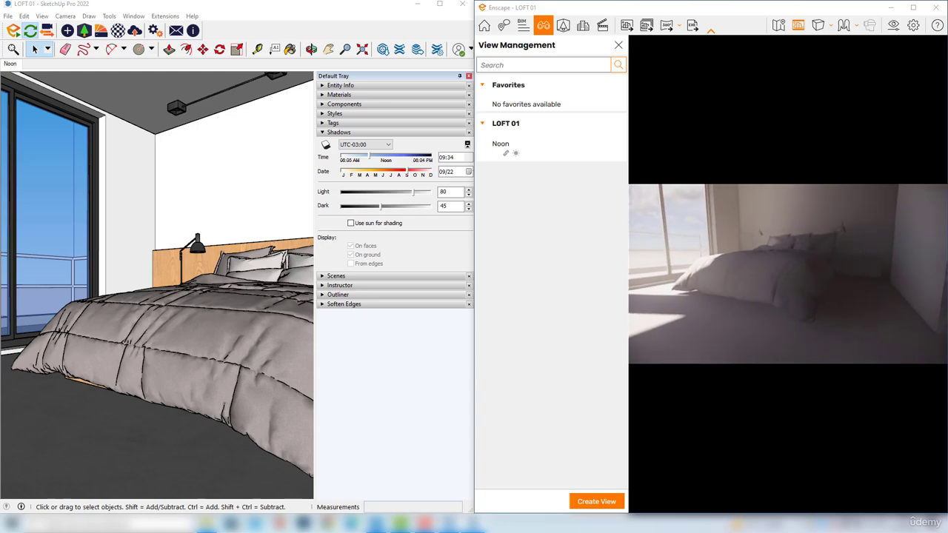
Test a shadow time of 08:22, restore the saved Noon view, and close view management
left_click_drag(370, 158, 359, 160)
mouse_move(559, 142)
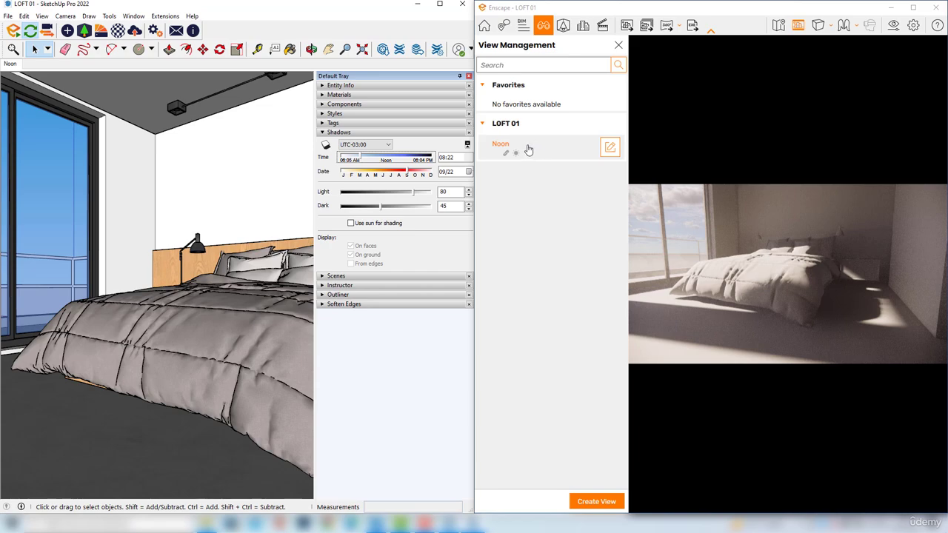
left_click(550, 146)
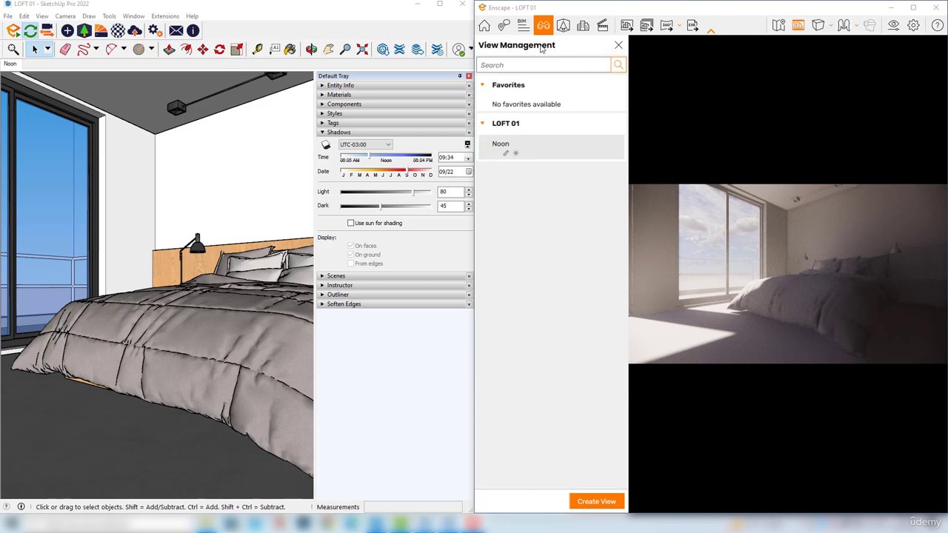
left_click(618, 44)
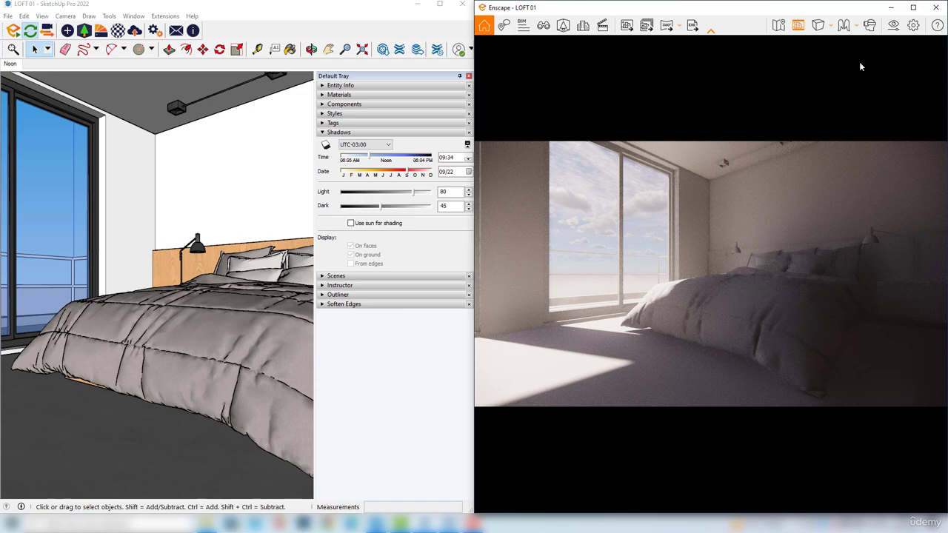
Create a visual settings preset named noon
left_click(894, 27)
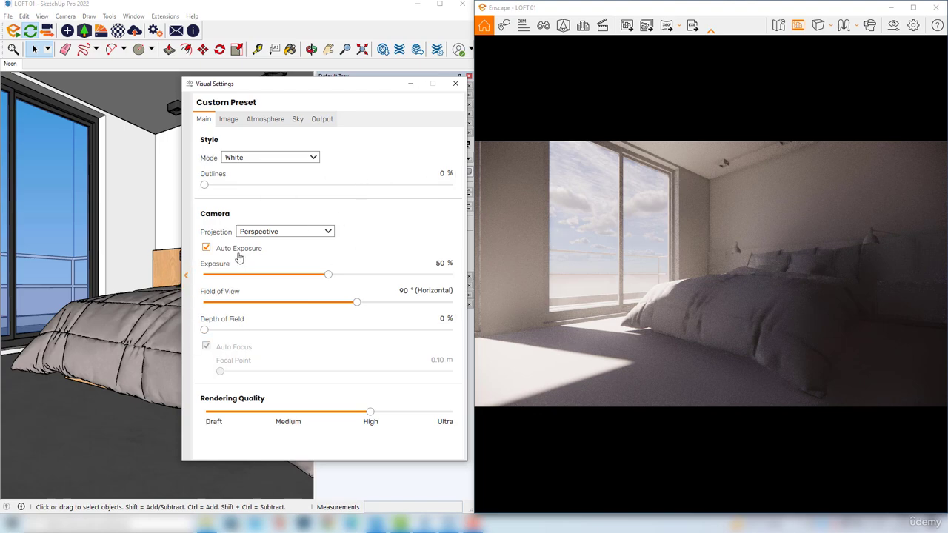
left_click(187, 278)
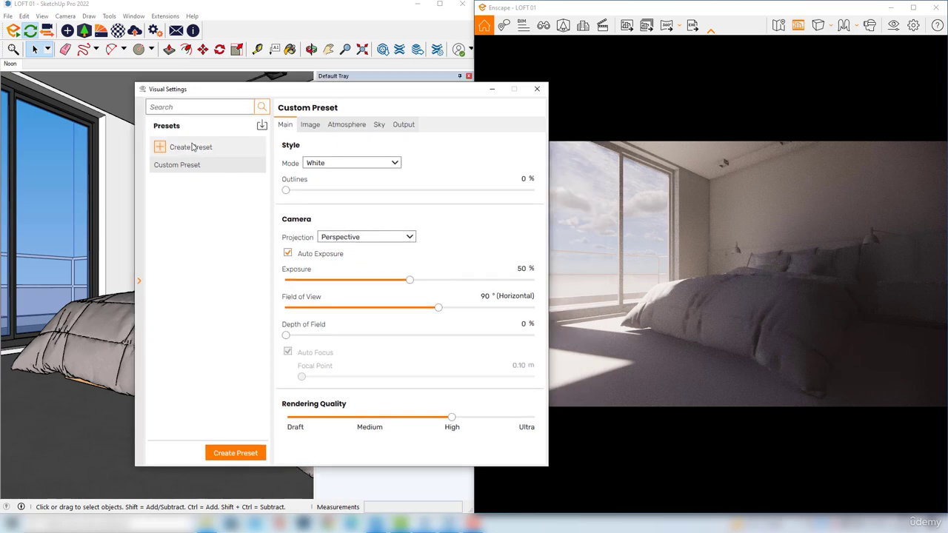
left_click(184, 151)
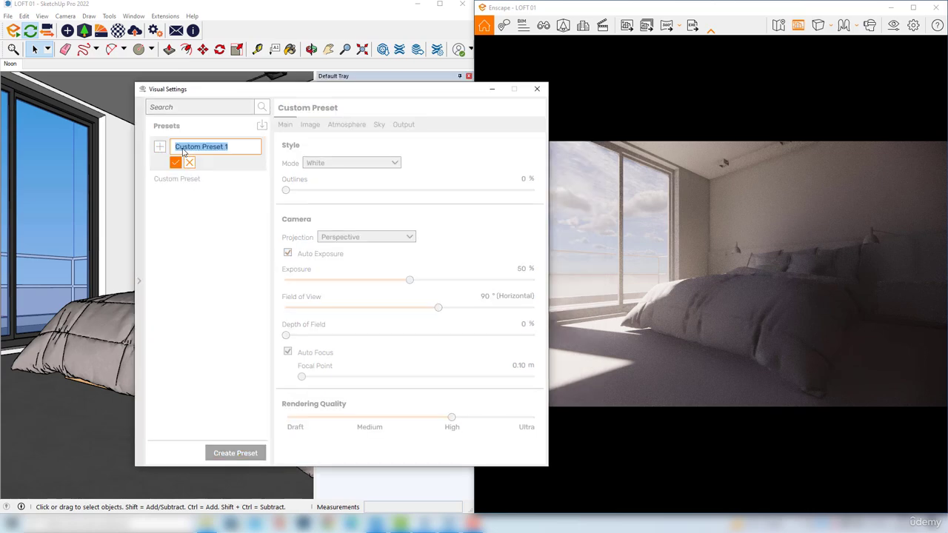
type("noon")
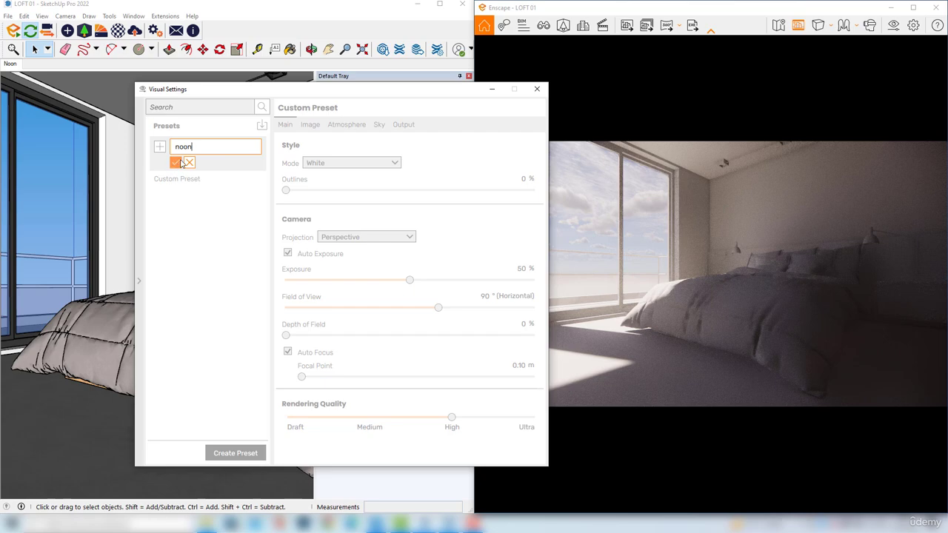
left_click(176, 163)
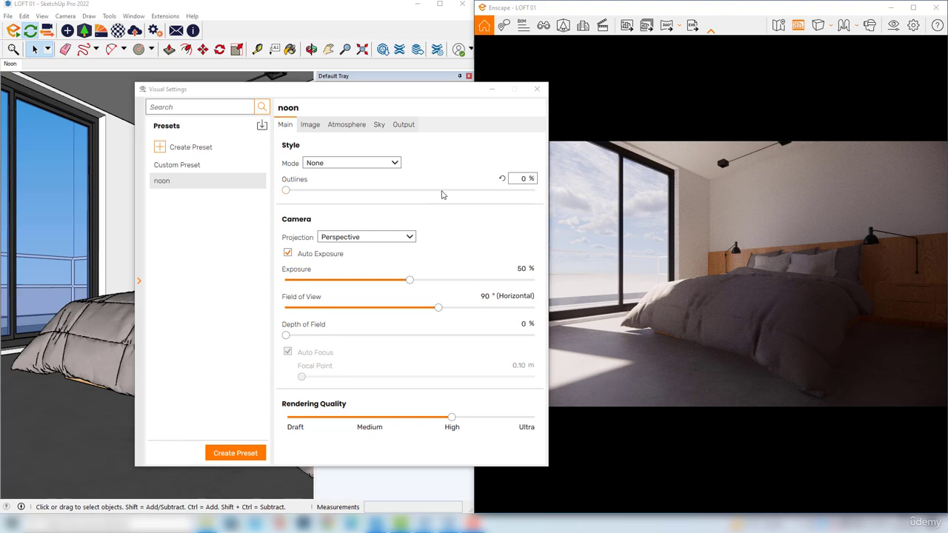
Set the noon preset's style mode to None and its exposure to 71%
left_click_drag(297, 89, 229, 88)
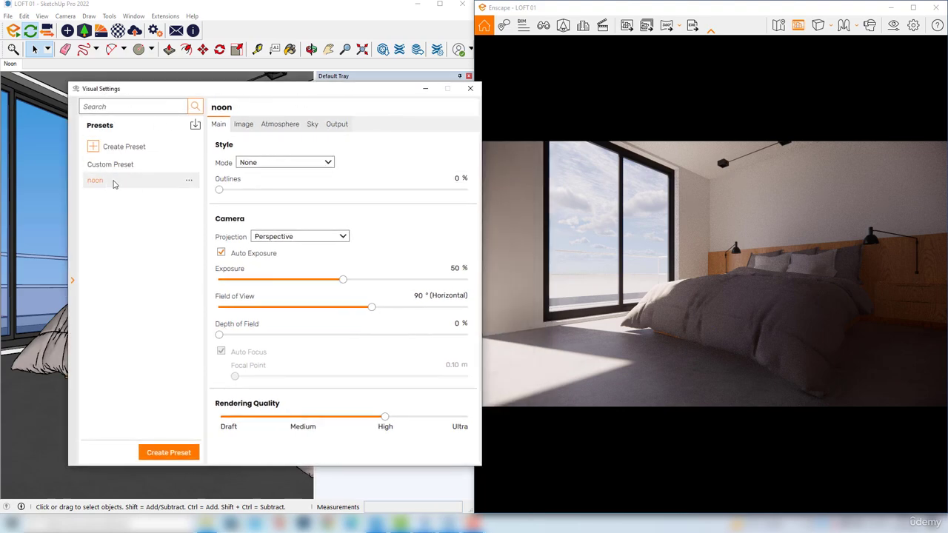
mouse_move(239, 166)
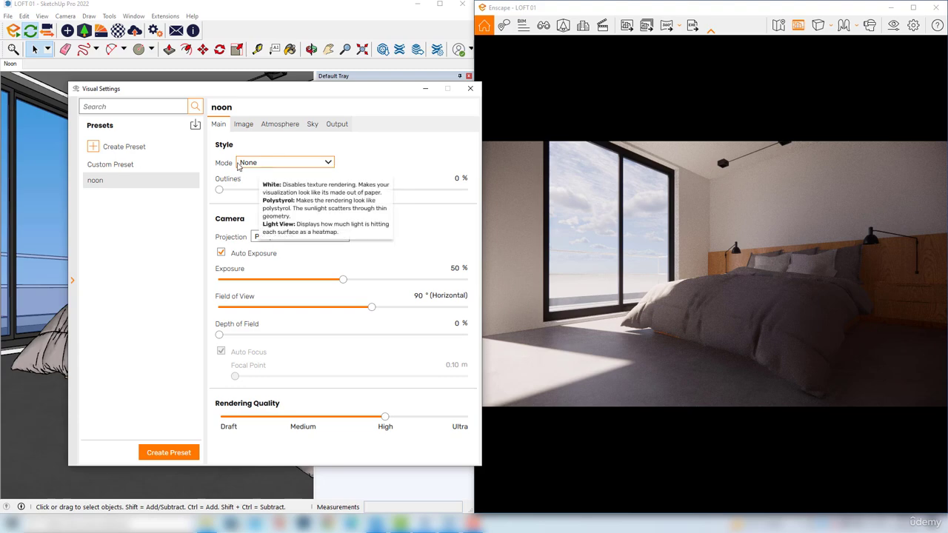
left_click(277, 163)
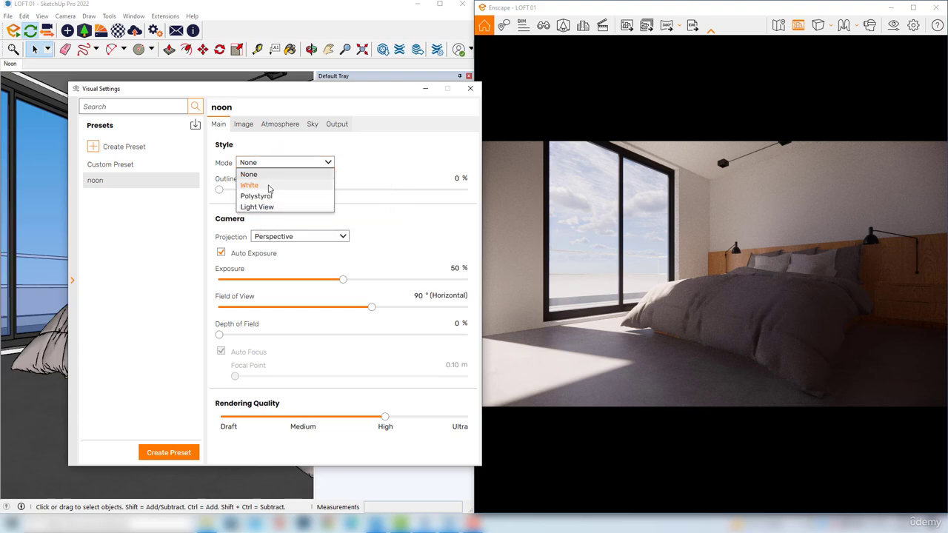
left_click(255, 174)
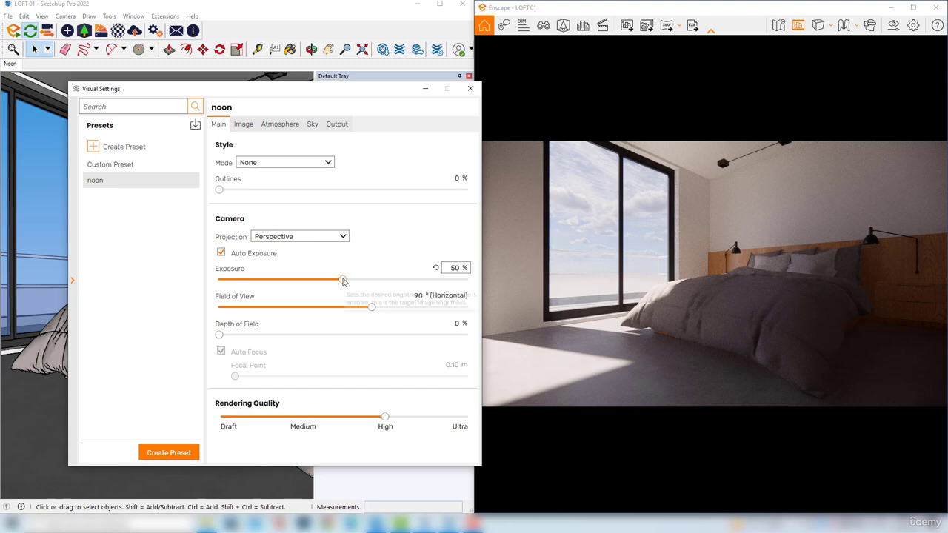
left_click_drag(345, 281, 396, 282)
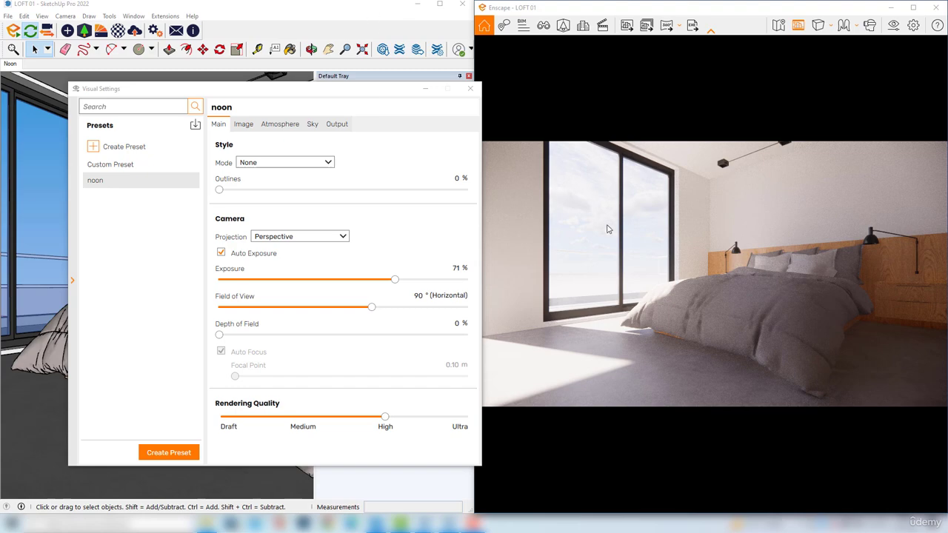
Set the noon preset's image highlights to -66%
left_click(243, 126)
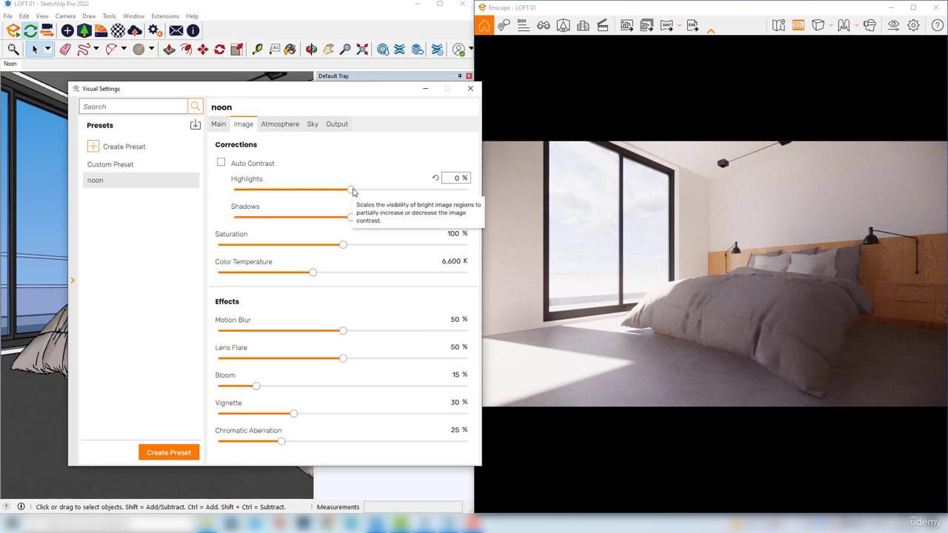
left_click_drag(353, 191, 275, 191)
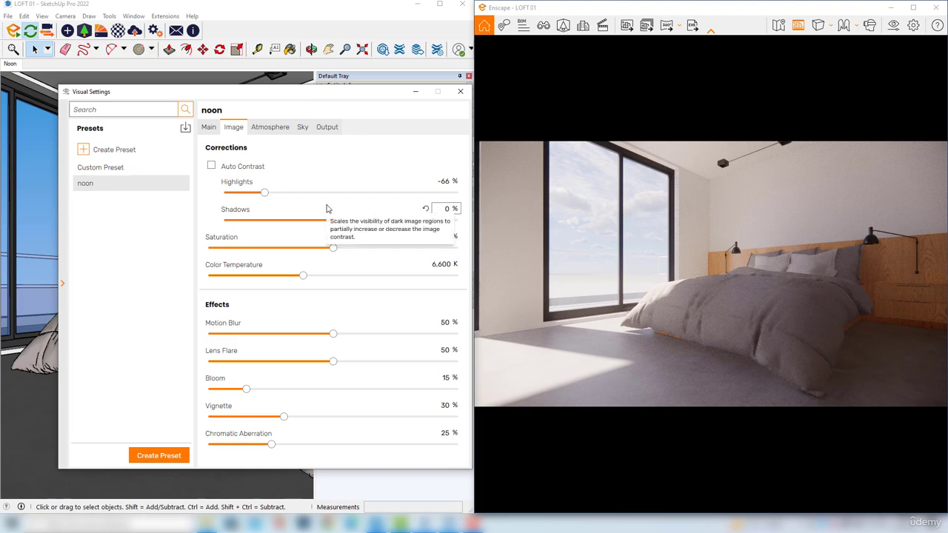
Increase the noon preset's shadow sharpness and set its bloom effect to 42%
left_click(270, 128)
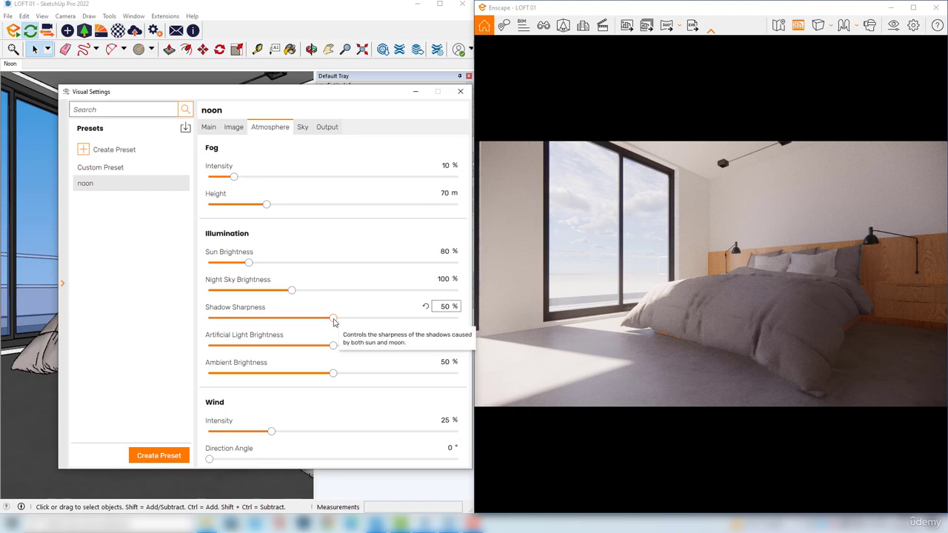
left_click_drag(333, 321, 364, 324)
left_click(233, 127)
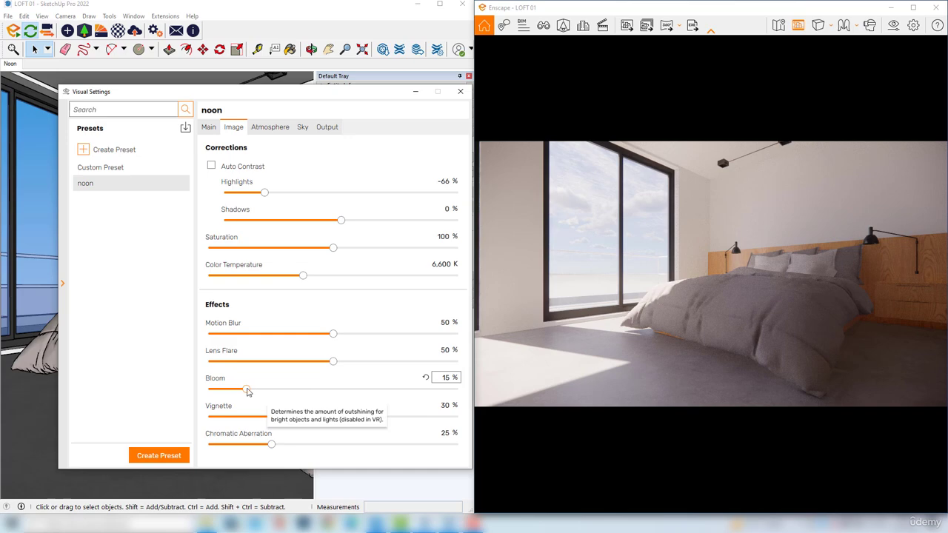
left_click_drag(247, 392, 306, 394)
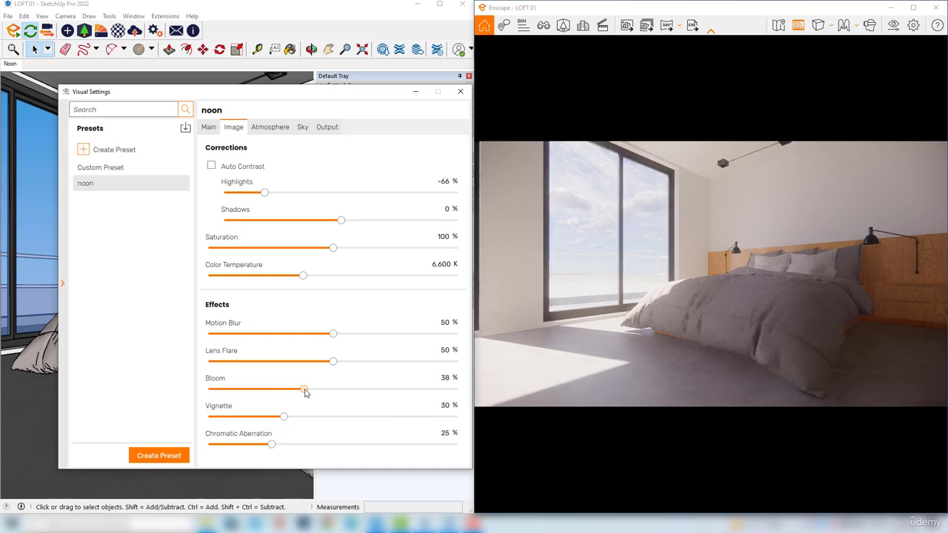
left_click_drag(306, 394, 314, 395)
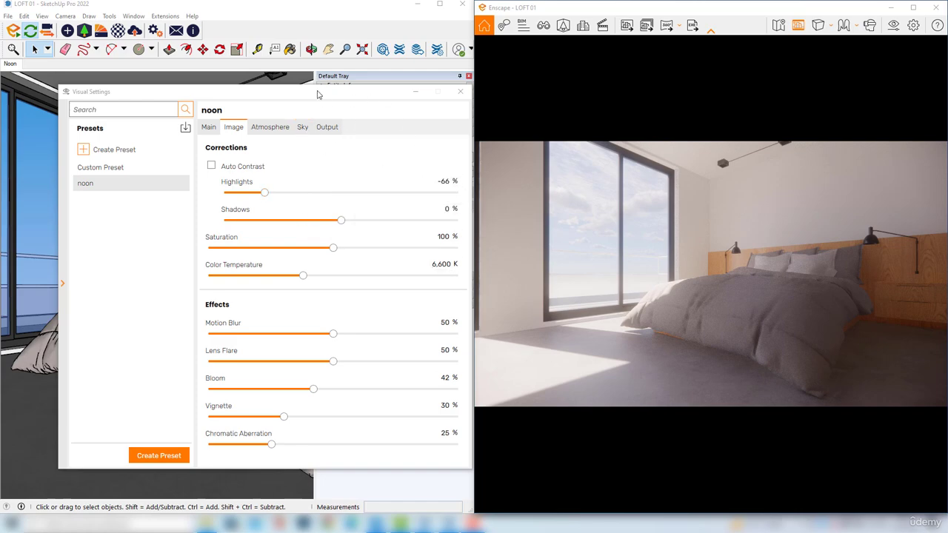
Set the noon preset's horizon source to Forest and its rotation to 261°
left_click(305, 130)
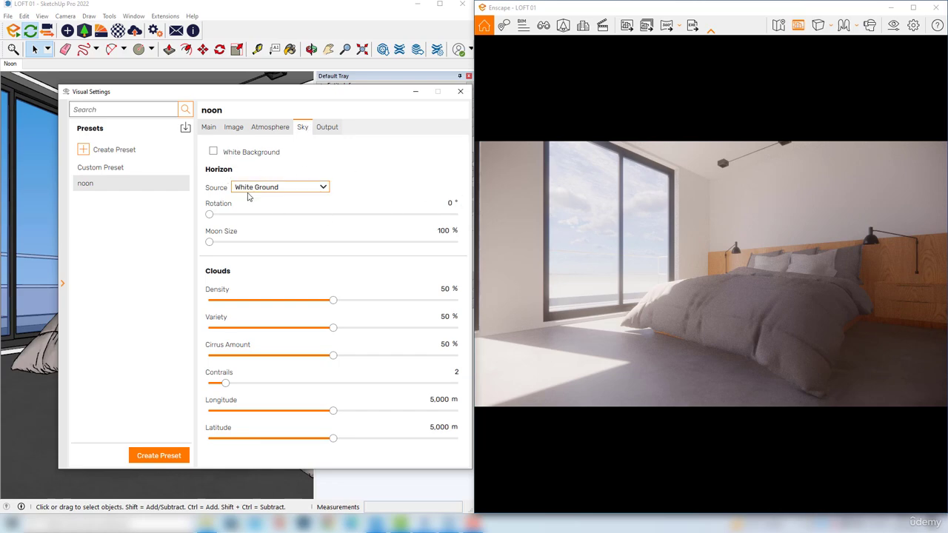
left_click(271, 189)
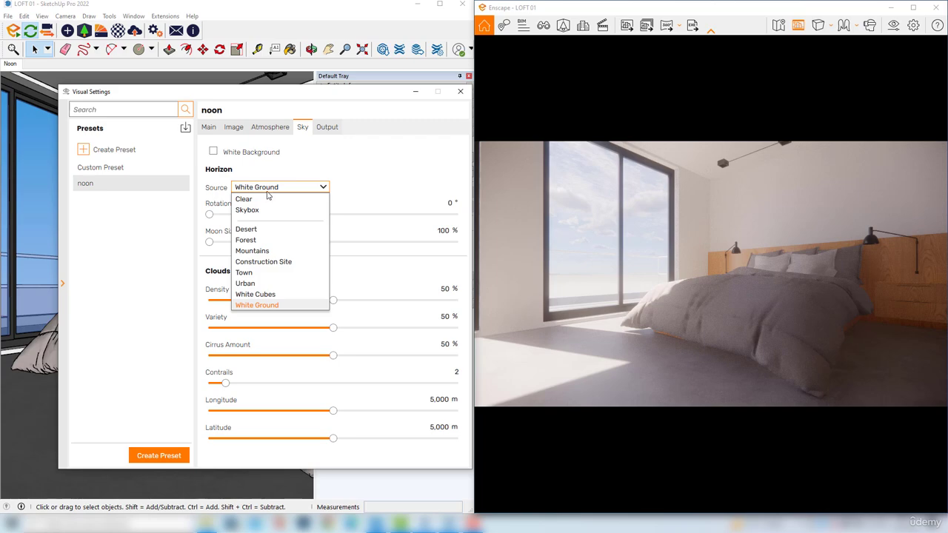
left_click(256, 241)
left_click_drag(210, 217, 389, 214)
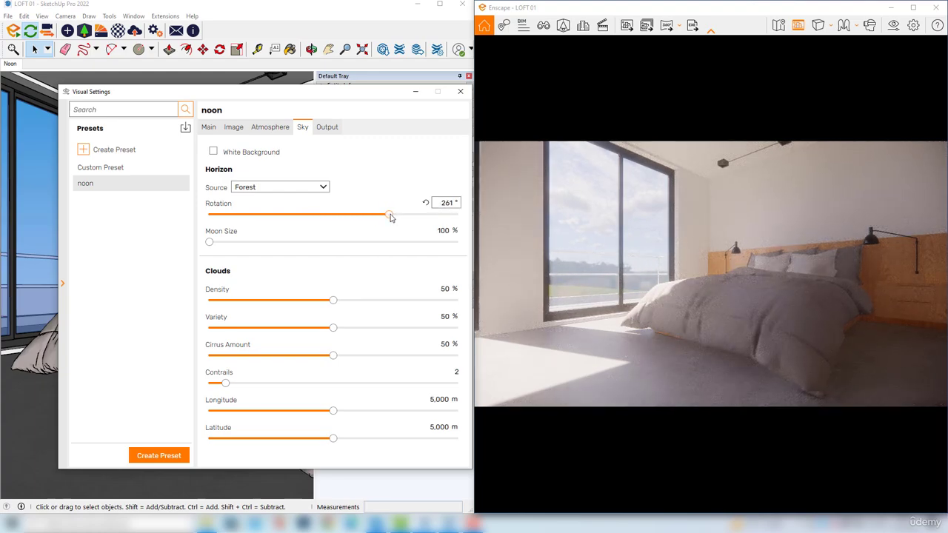
Examine the forest backdrop and the daylight on the bed and walls from several viewpoints in the render
left_click(587, 283)
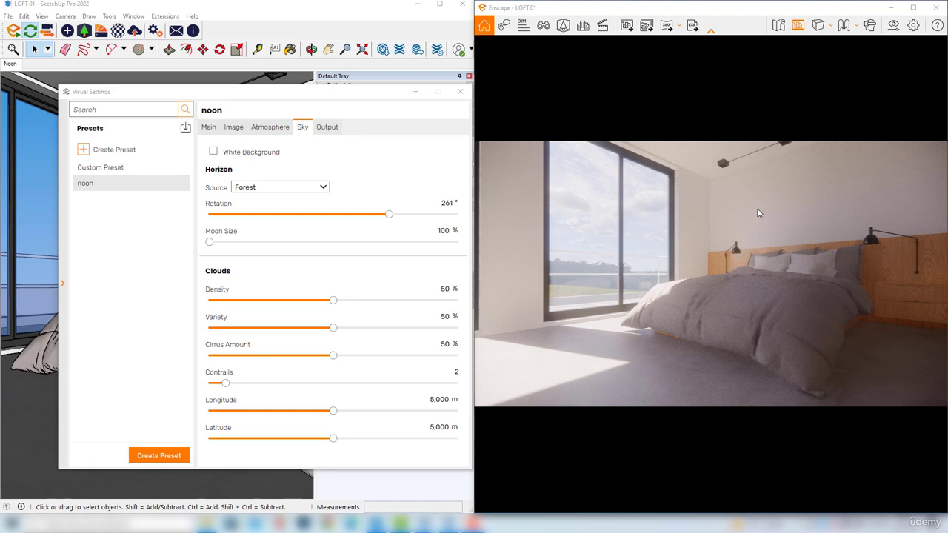
scroll(711, 236, "up", 5)
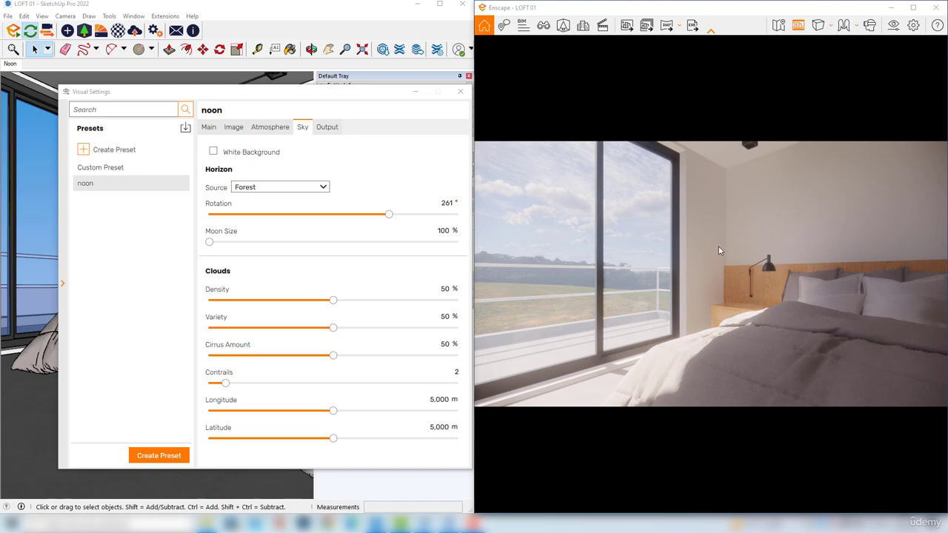
left_click_drag(719, 246, 780, 250)
left_click_drag(640, 197, 617, 185)
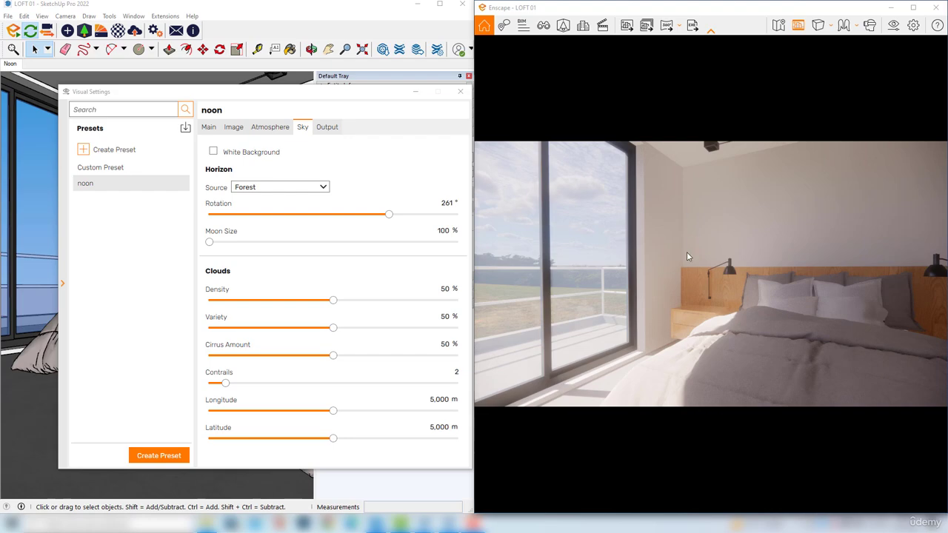
left_click_drag(688, 257, 714, 253)
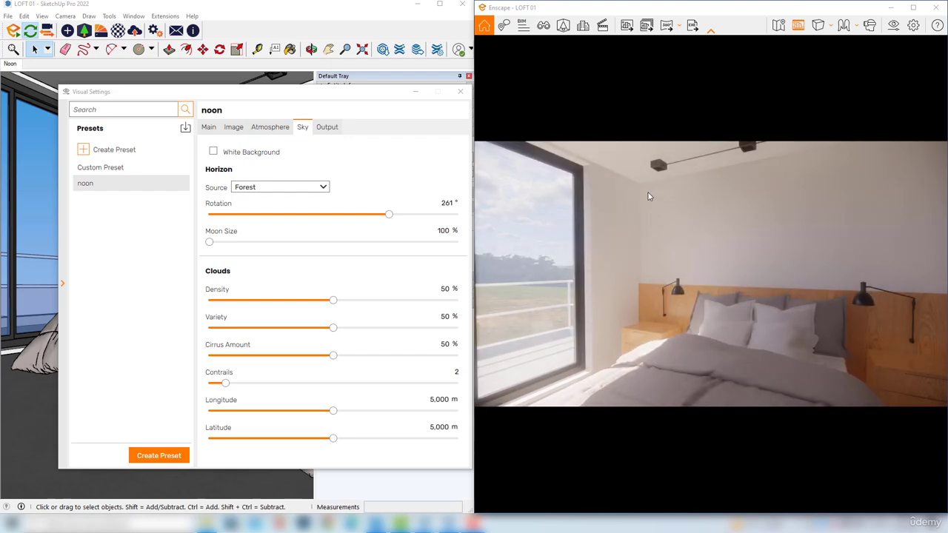
scroll(633, 216, "up", 2)
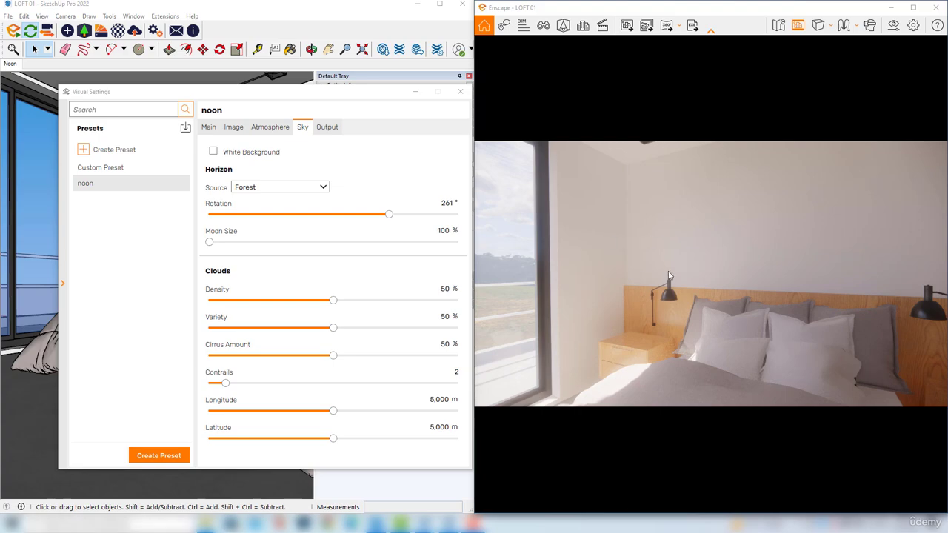
scroll(669, 274, "down", 2)
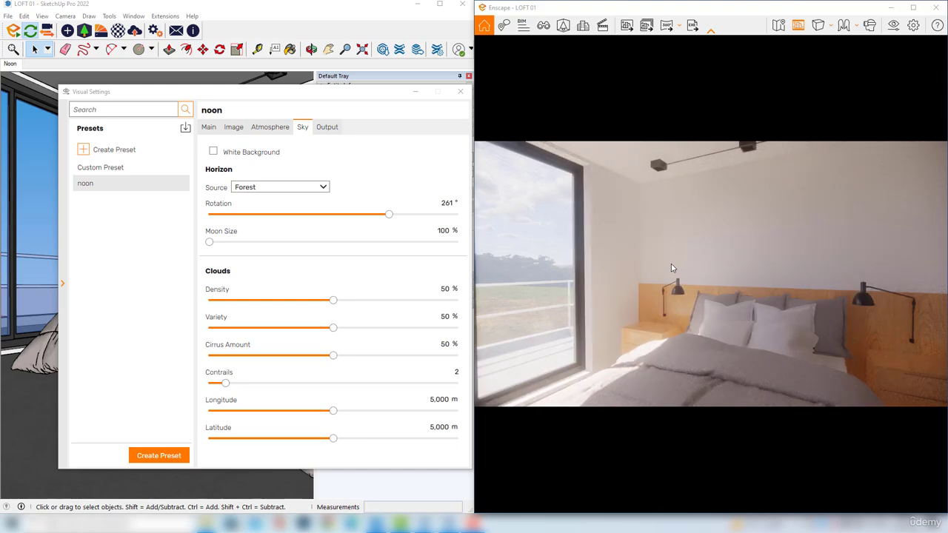
scroll(669, 274, "down", 2)
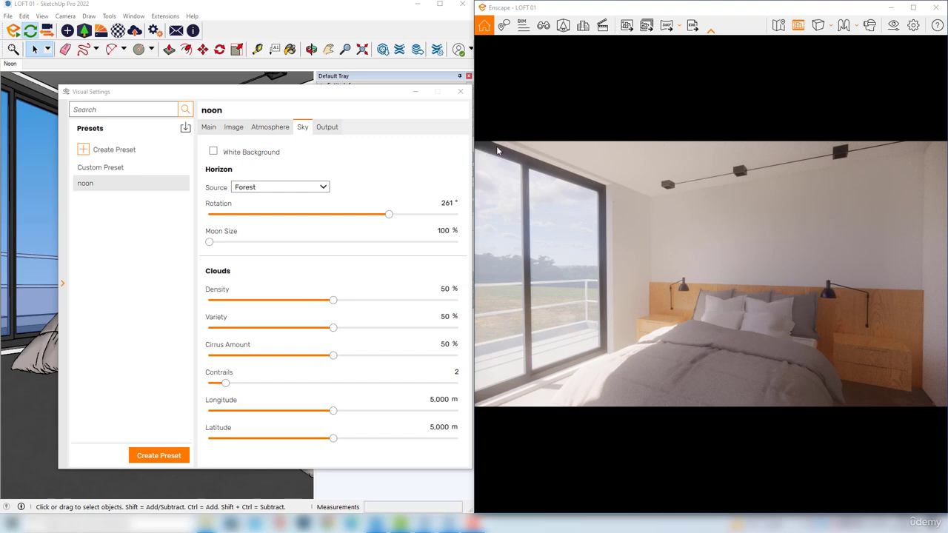
left_click(67, 30)
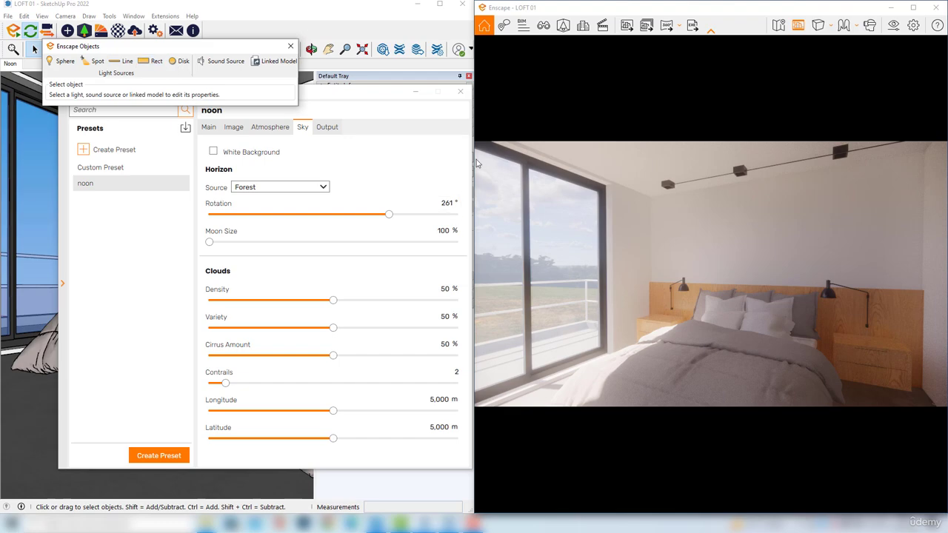
left_click(586, 218)
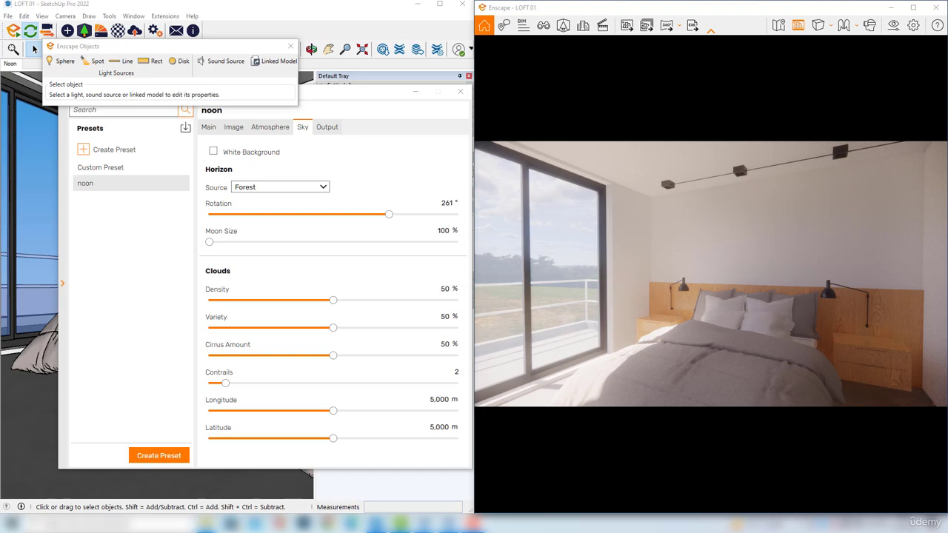
left_click(291, 46)
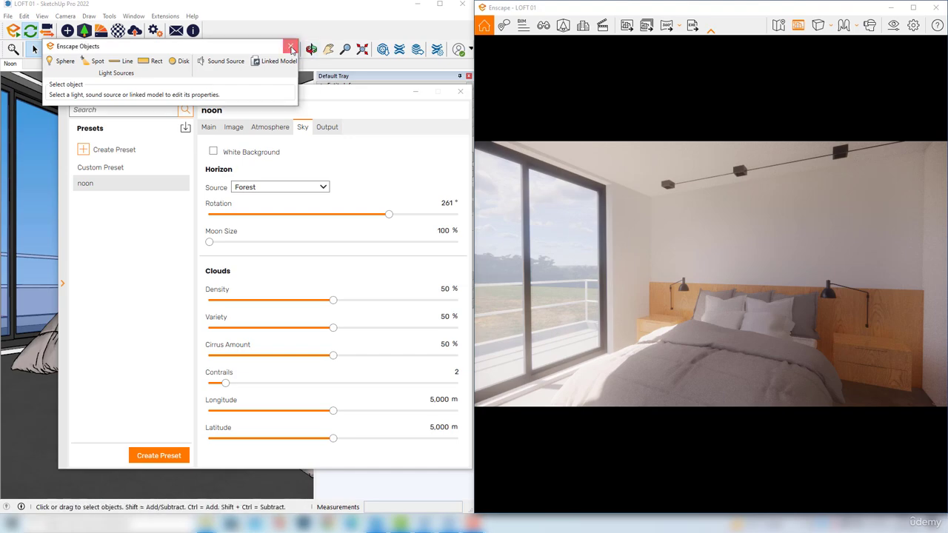
Close the visual settings and import the SketchUp file Area light into the loft model
left_click(459, 92)
middle_click_drag(89, 259, 122, 257)
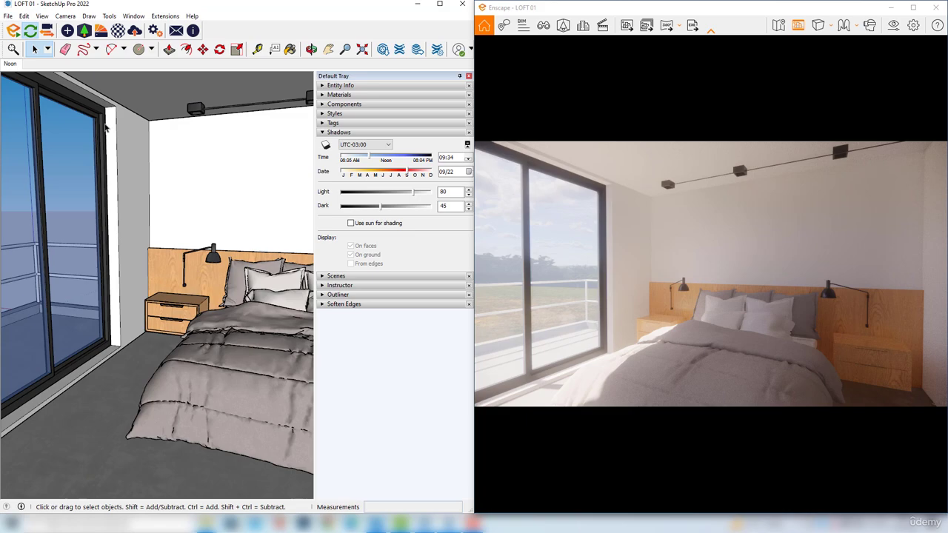
left_click(8, 15)
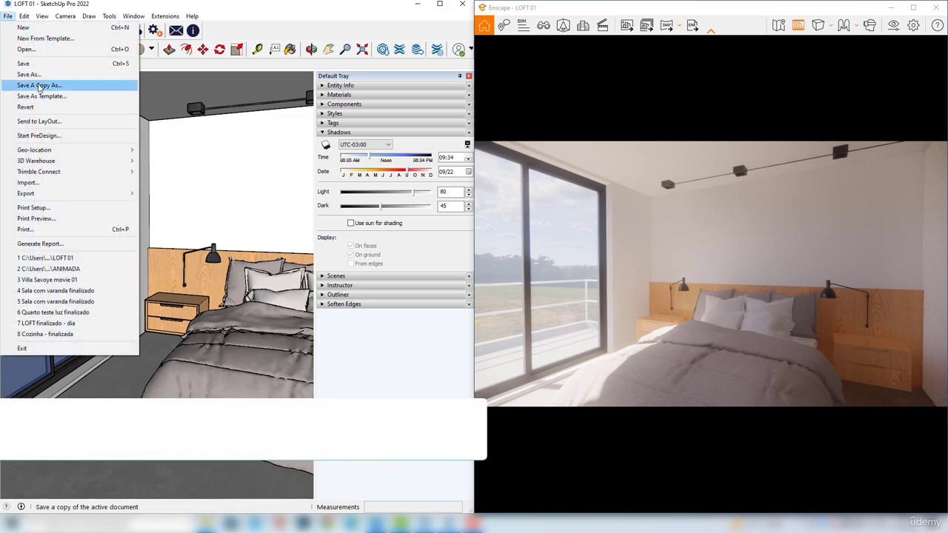
left_click(28, 183)
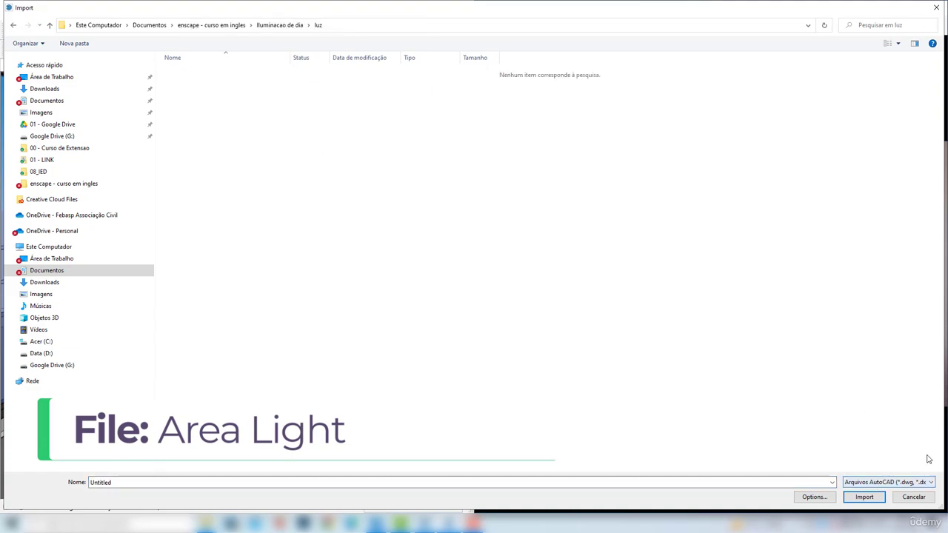
left_click(885, 482)
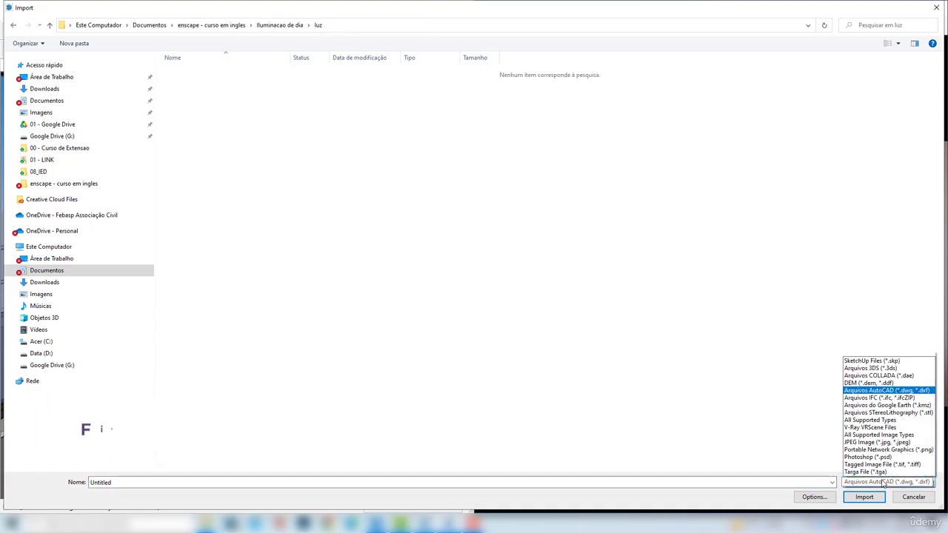
left_click(877, 357)
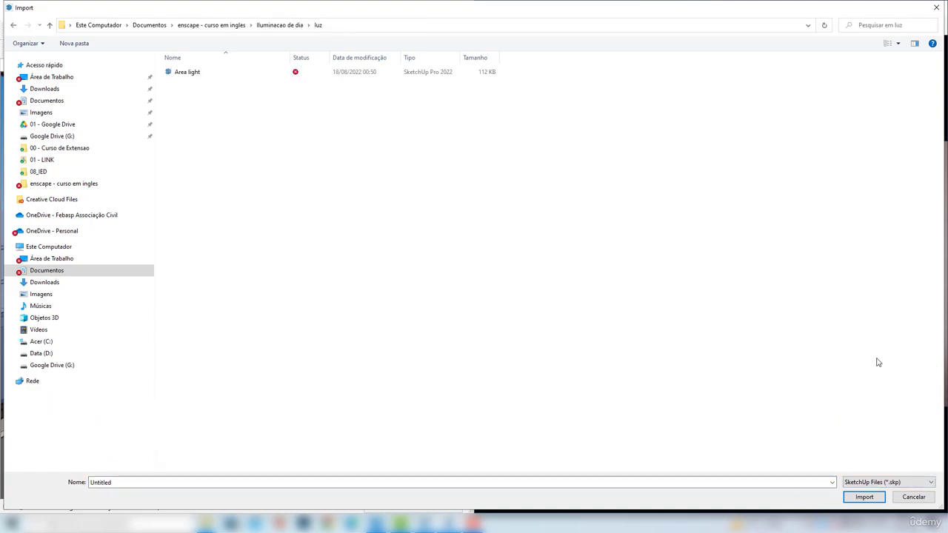
left_click(188, 80)
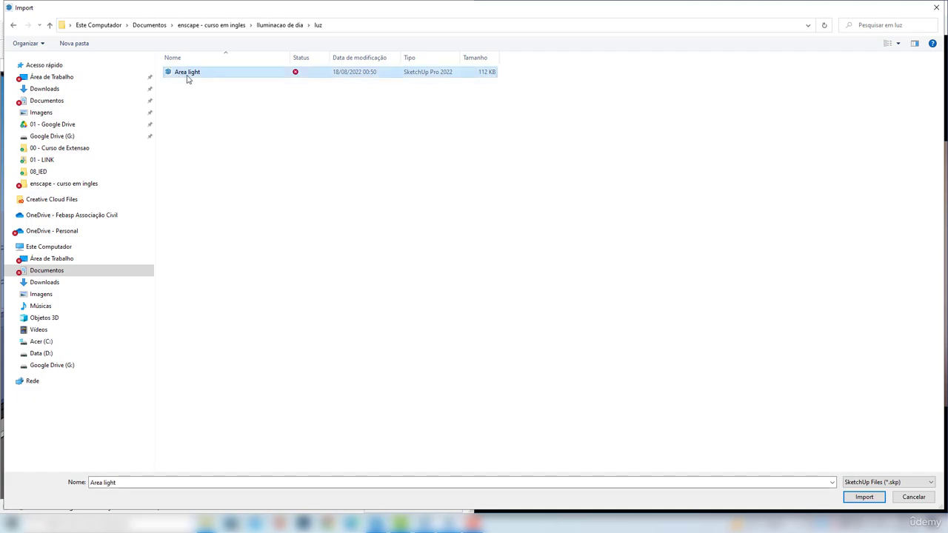
left_click(863, 497)
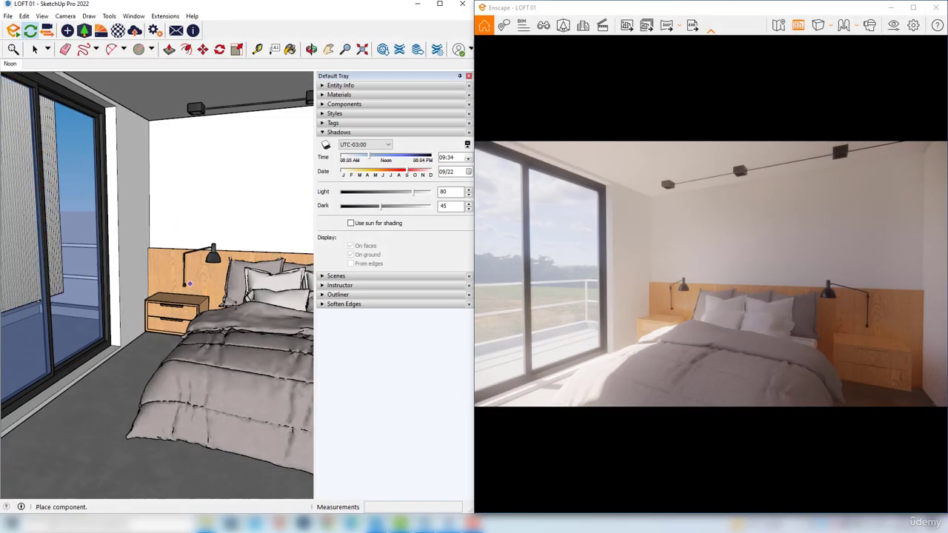
Place the imported area light panel on the balcony outside the bedroom window
scroll(236, 308, "down", 2)
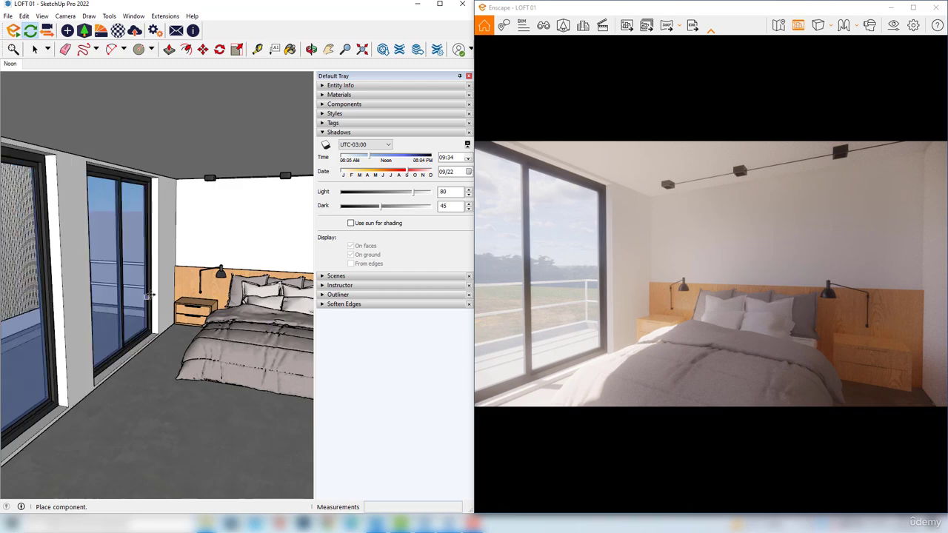
left_click(152, 304)
mouse_move(152, 304)
middle_mouse_down()
mouse_move(241, 326)
mouse_move(139, 238)
middle_mouse_up()
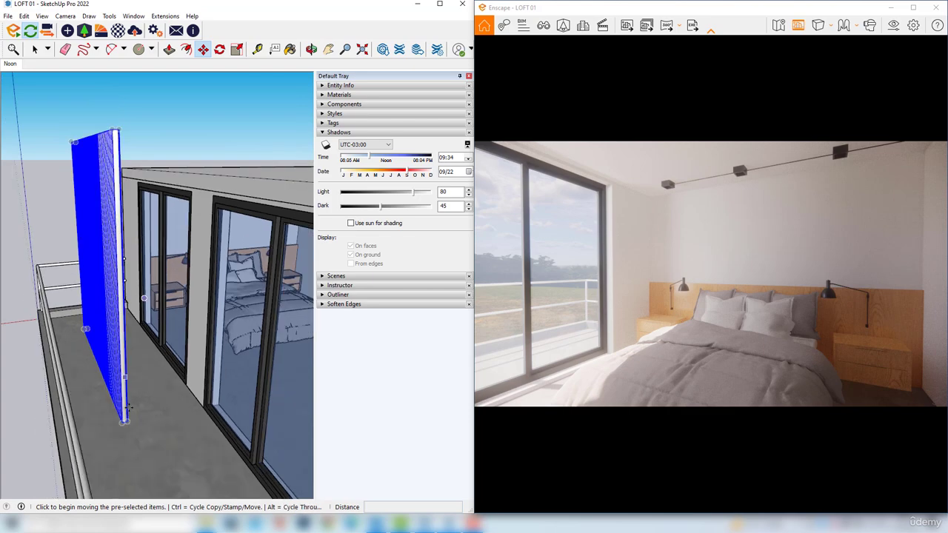
Move the area light panel from the balcony up to the facade, covering the bedroom window
left_click(127, 421)
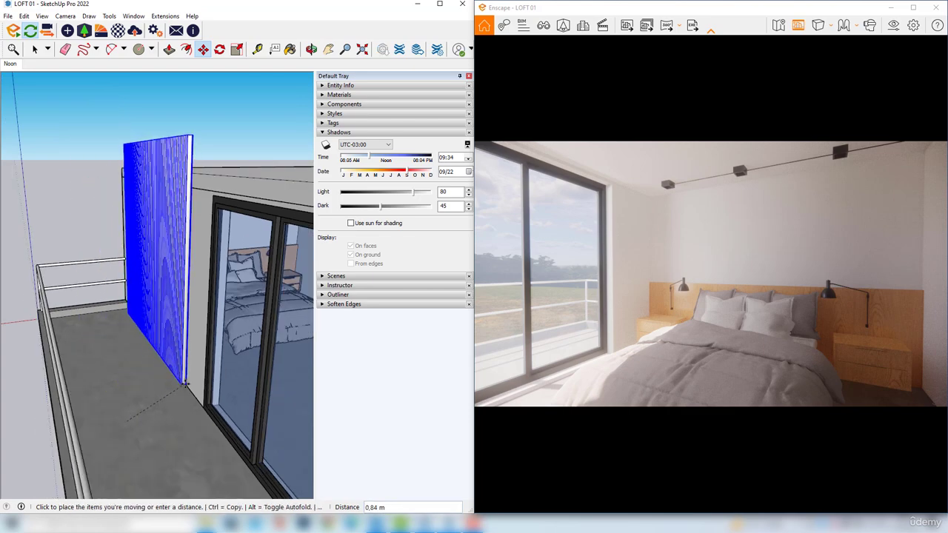
scroll(178, 385, "up", 3)
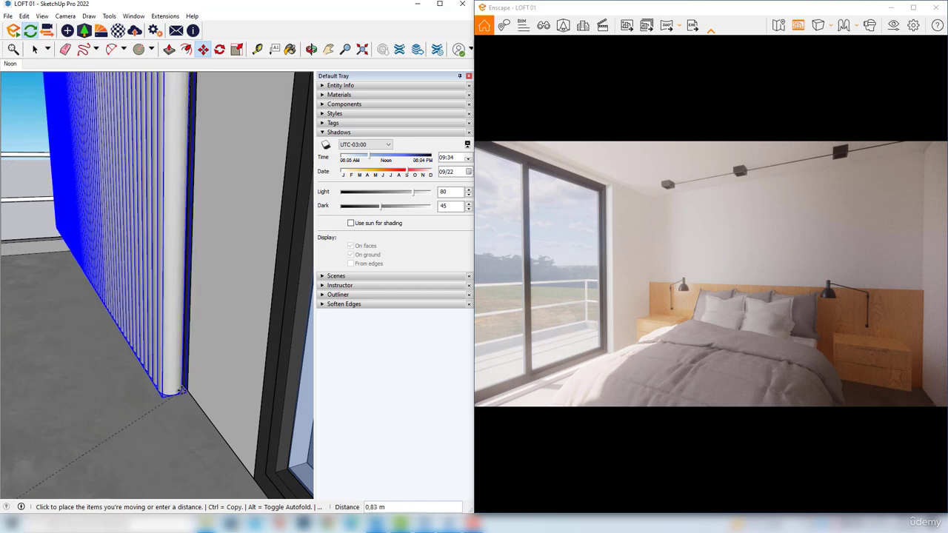
left_click(176, 436)
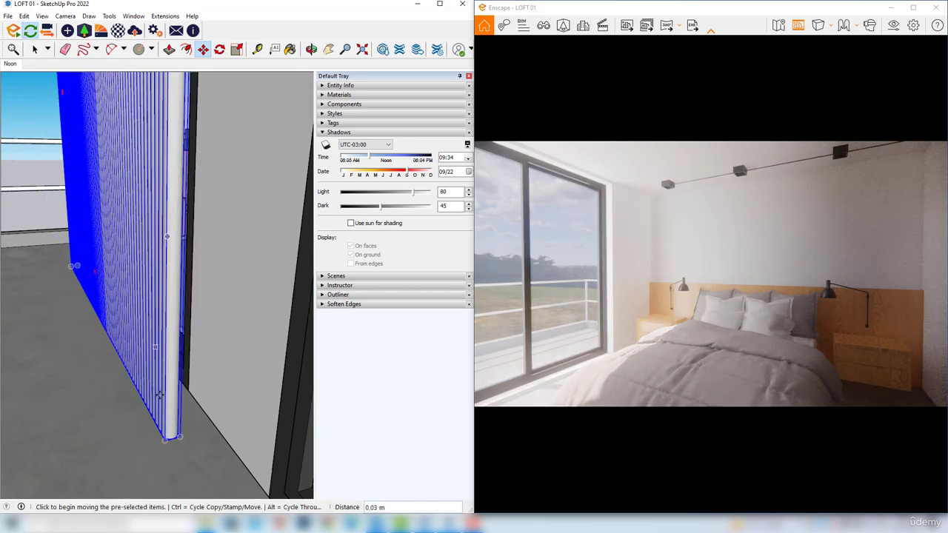
mouse_move(155, 398)
middle_mouse_down()
mouse_move(146, 394)
mouse_move(139, 328)
mouse_move(202, 308)
mouse_move(99, 292)
mouse_move(47, 162)
middle_mouse_up()
left_click(122, 415)
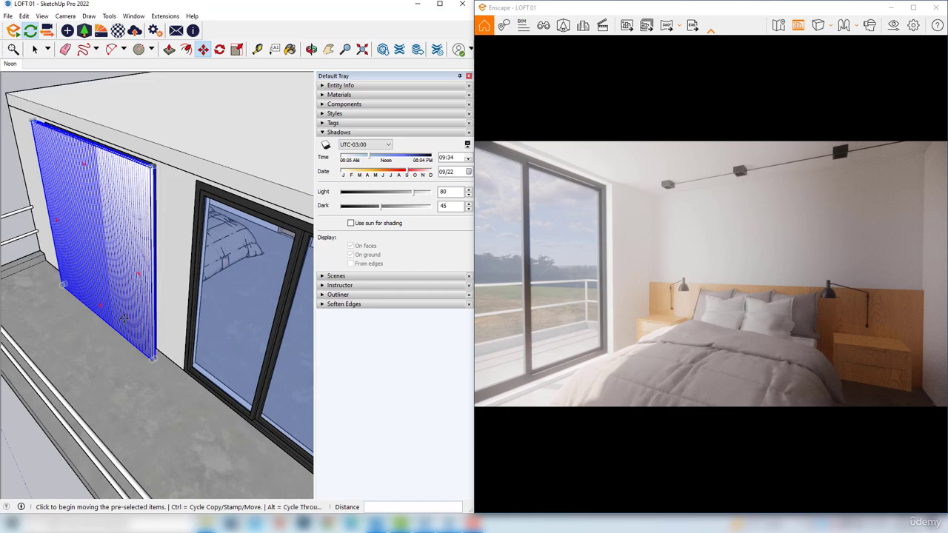
Nudge the area light panel slightly closer to the window opening
middle_click_drag(118, 273, 38, 271)
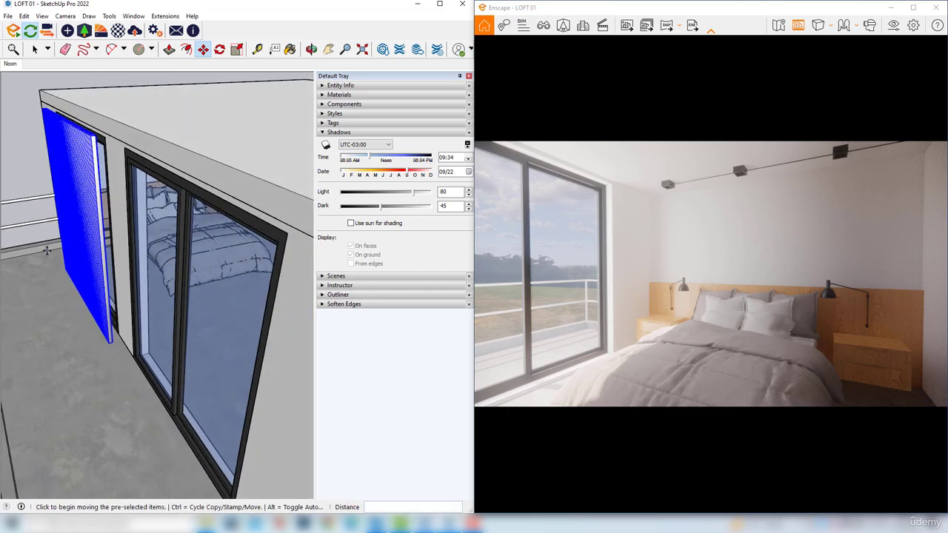
scroll(81, 391, "up", 5)
left_click(81, 390)
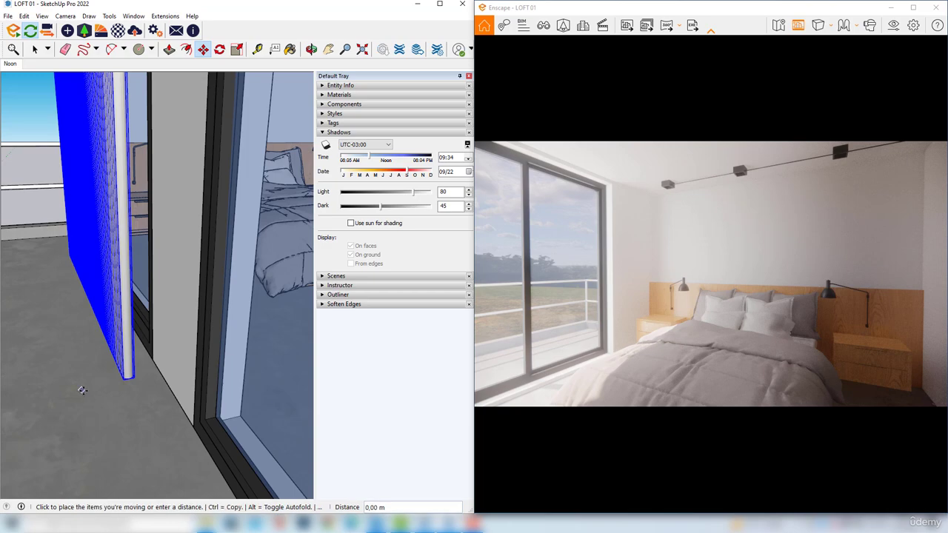
left_click(91, 390)
middle_click_drag(93, 389, 121, 346)
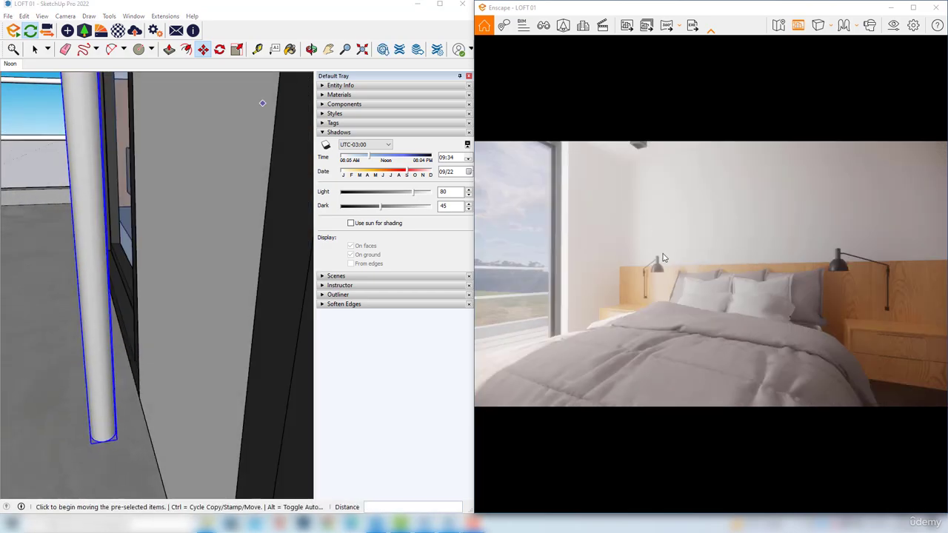
Examine the rendered bedroom from several distances and angles to judge the area light's effect on the bed and walls
scroll(660, 260, "down", 3)
left_click_drag(656, 263, 571, 205)
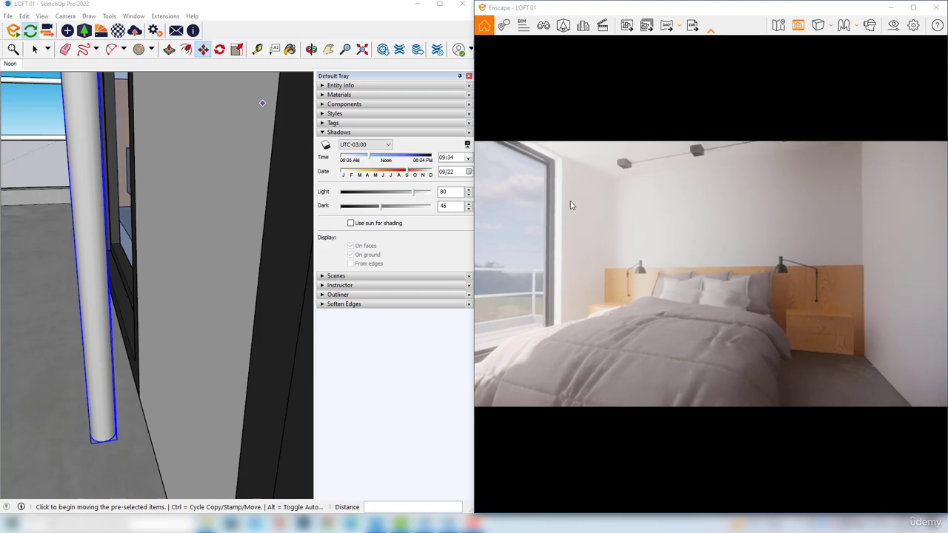
scroll(555, 223, "down", 2)
scroll(563, 206, "up", 2)
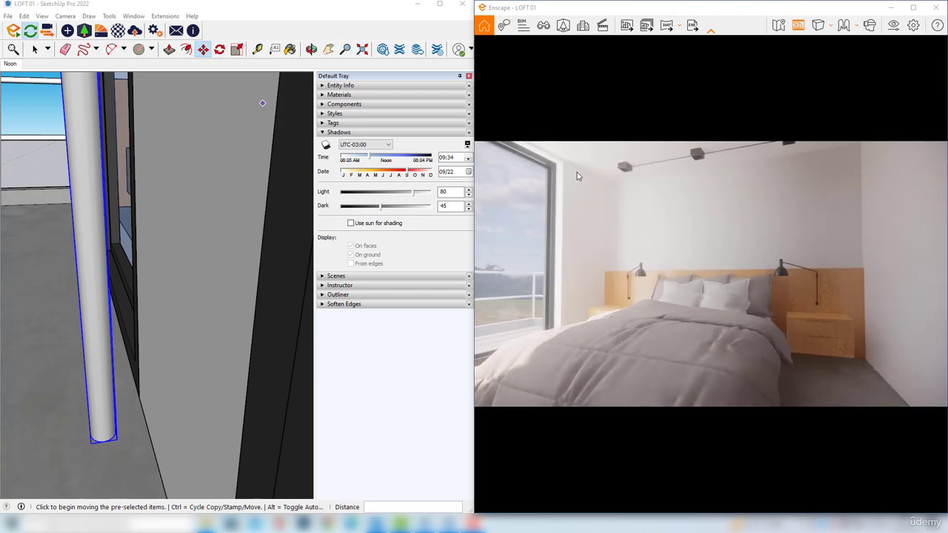
scroll(584, 196, "up", 3)
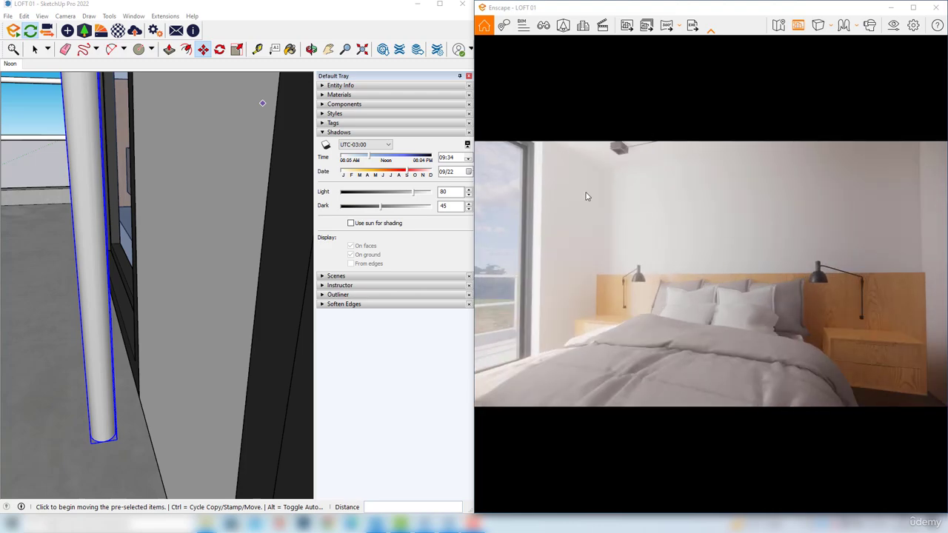
left_click_drag(580, 205, 587, 170)
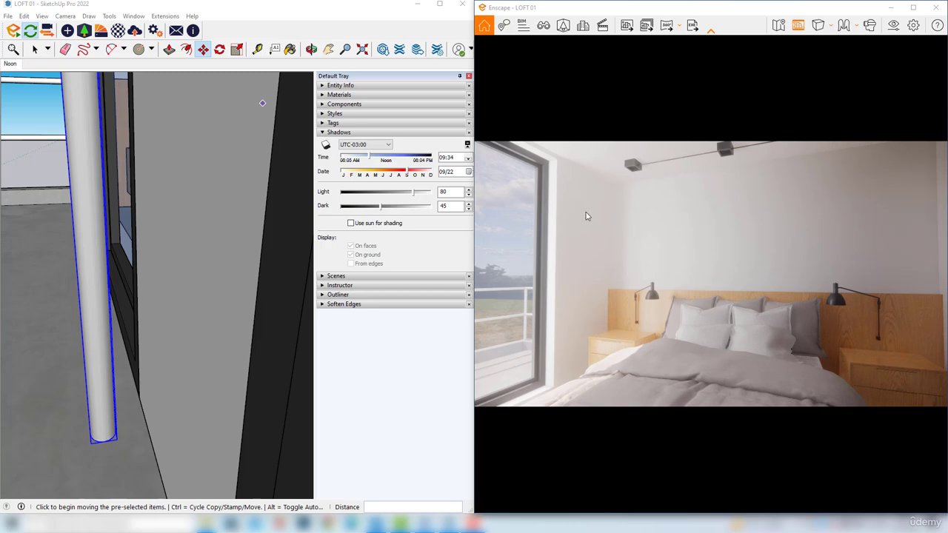
scroll(623, 222, "down", 3)
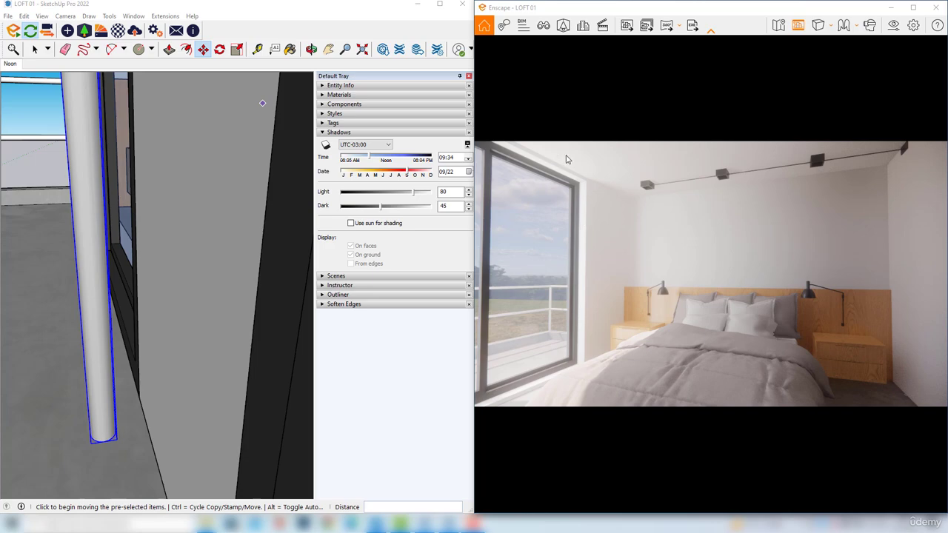
scroll(584, 180, "down", 2)
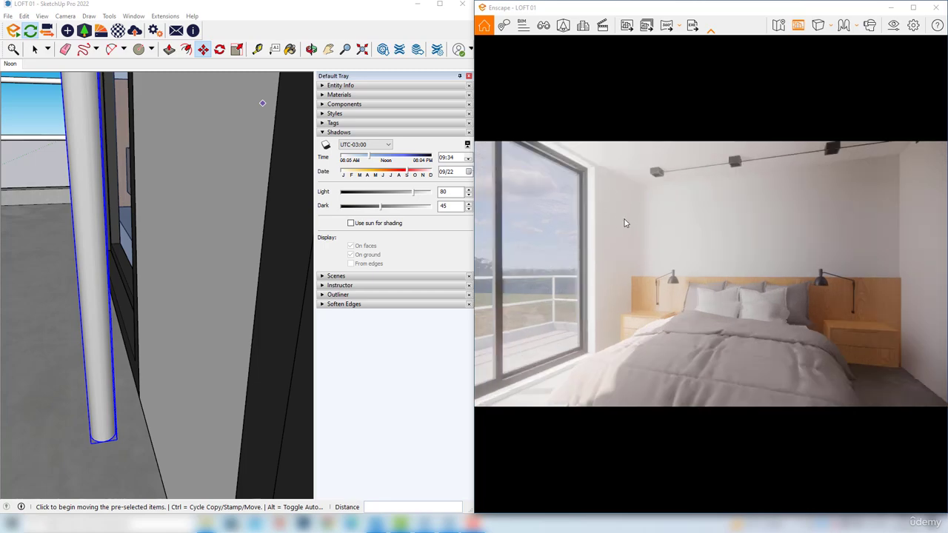
Compare the render with and without the area light by hiding and showing the light tag twice
left_click(433, 131)
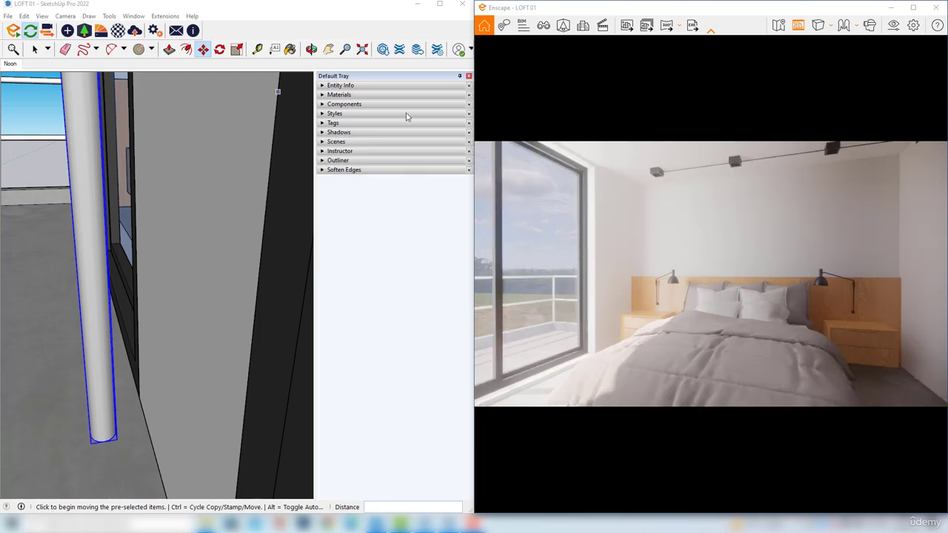
left_click(345, 124)
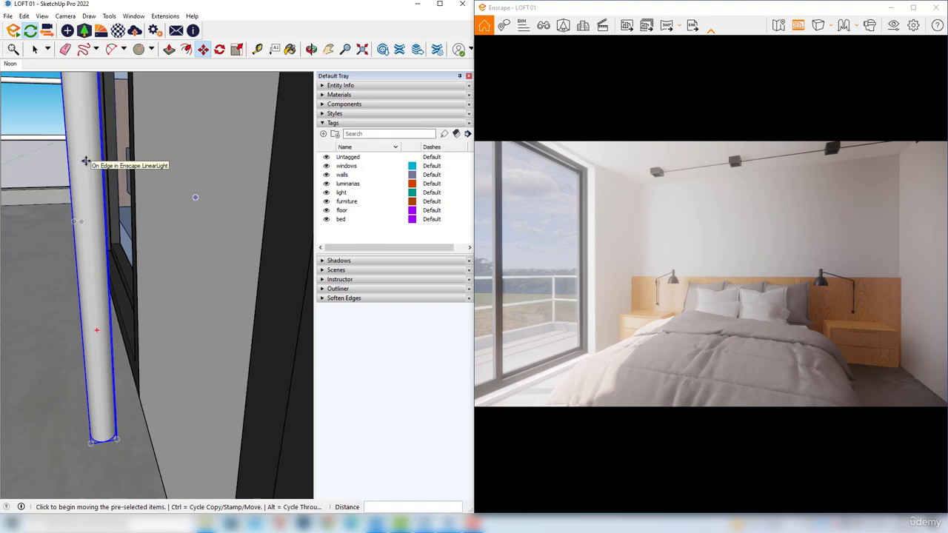
left_click(327, 193)
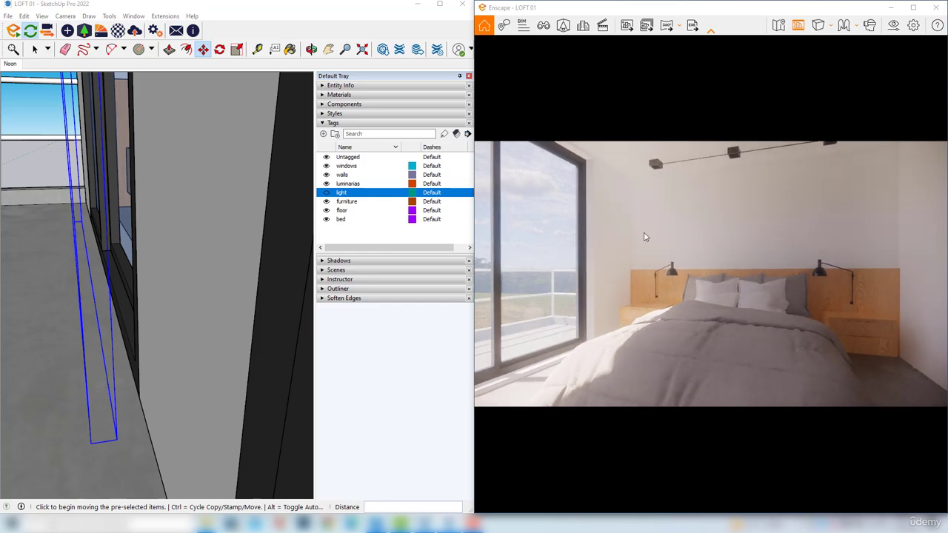
left_click(326, 193)
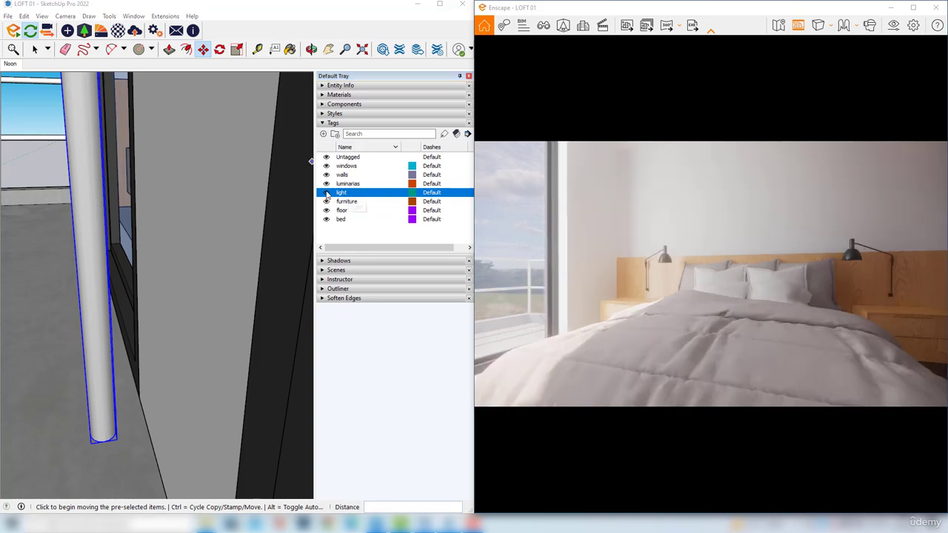
scroll(680, 276, "down", 3)
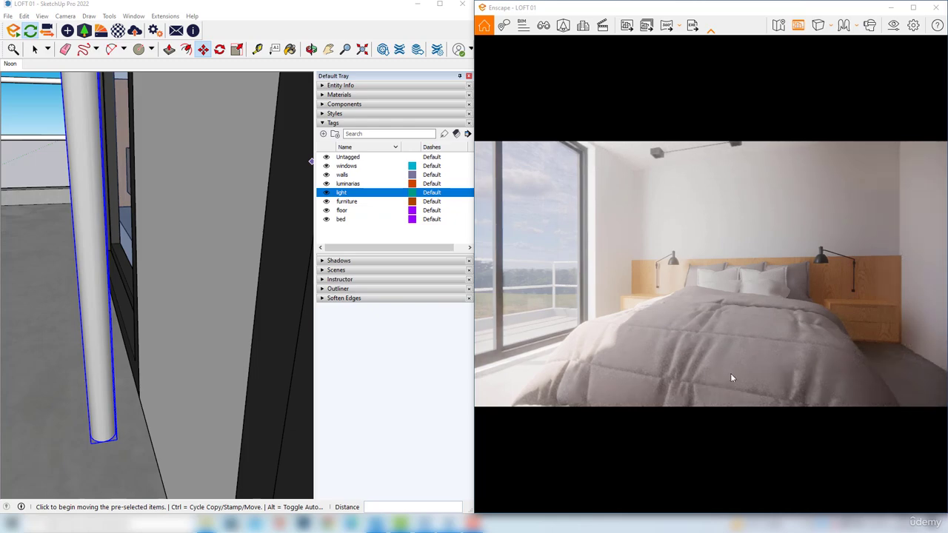
left_click_drag(649, 310, 648, 323)
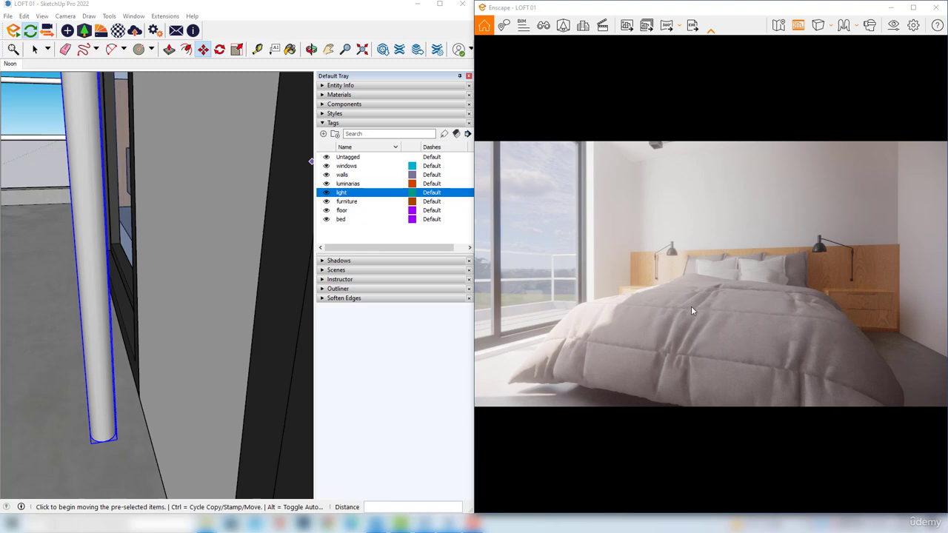
left_click(327, 193)
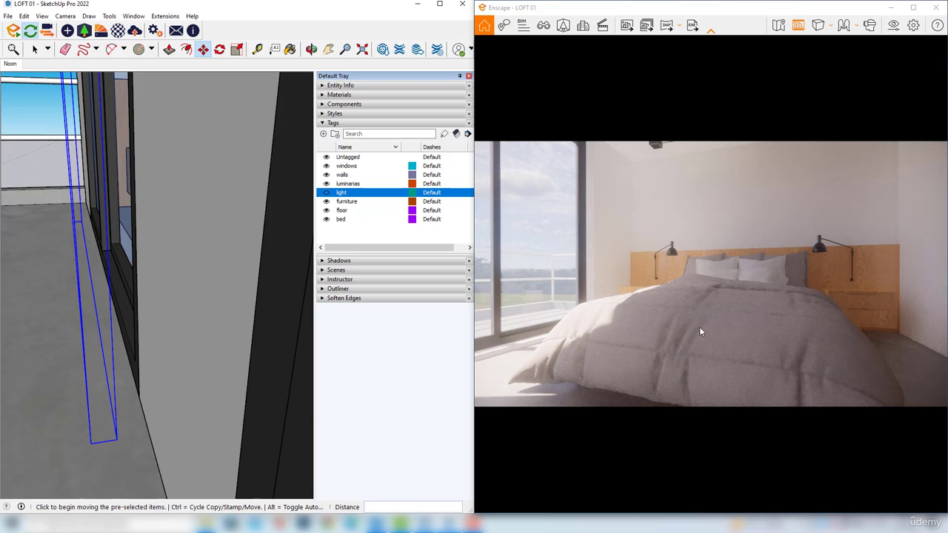
left_click(327, 193)
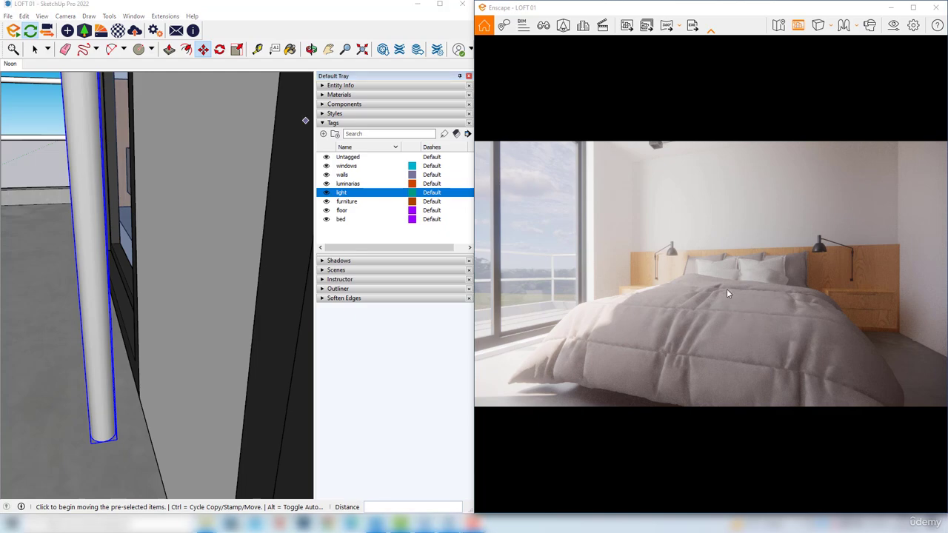
Slightly lower the camera exposure in the noon preset's visual settings
right_click_drag(710, 242, 720, 302)
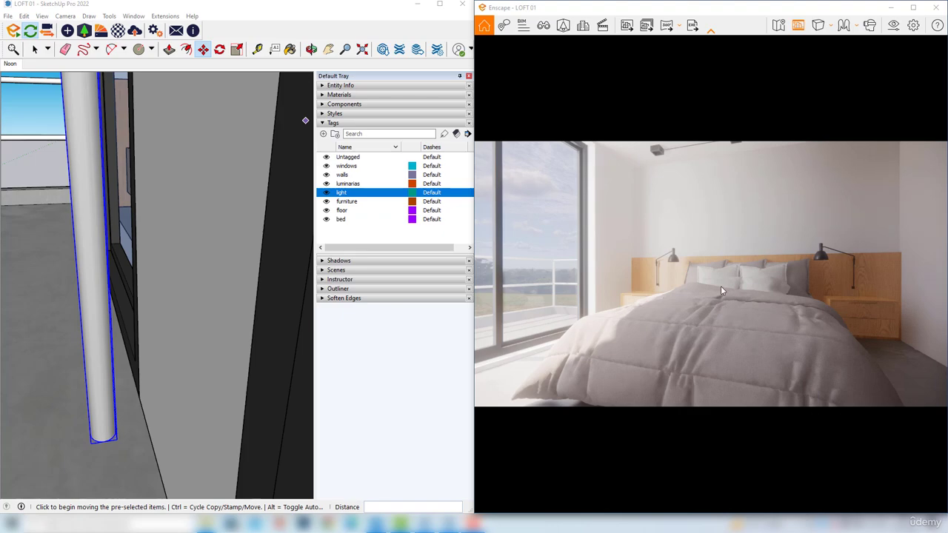
left_click(893, 25)
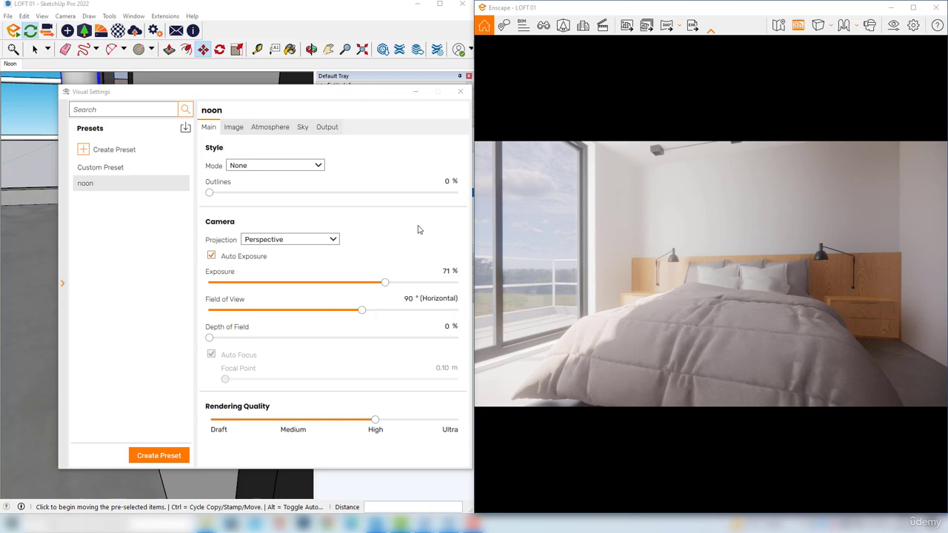
left_click_drag(385, 283, 366, 285)
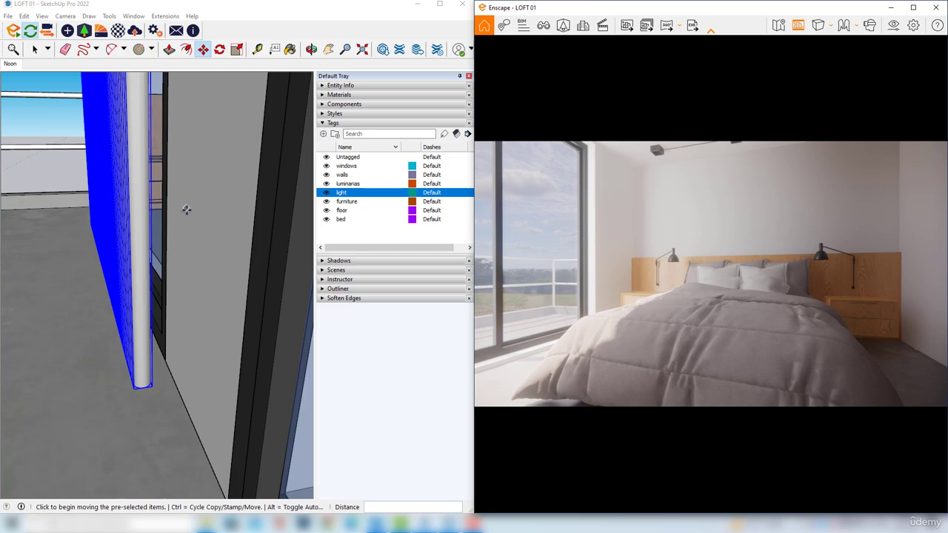
Open the area light panel outside the bedroom window for editing
middle_click_drag(187, 211, 246, 229)
scroll(253, 252, "down", 2)
key("space")
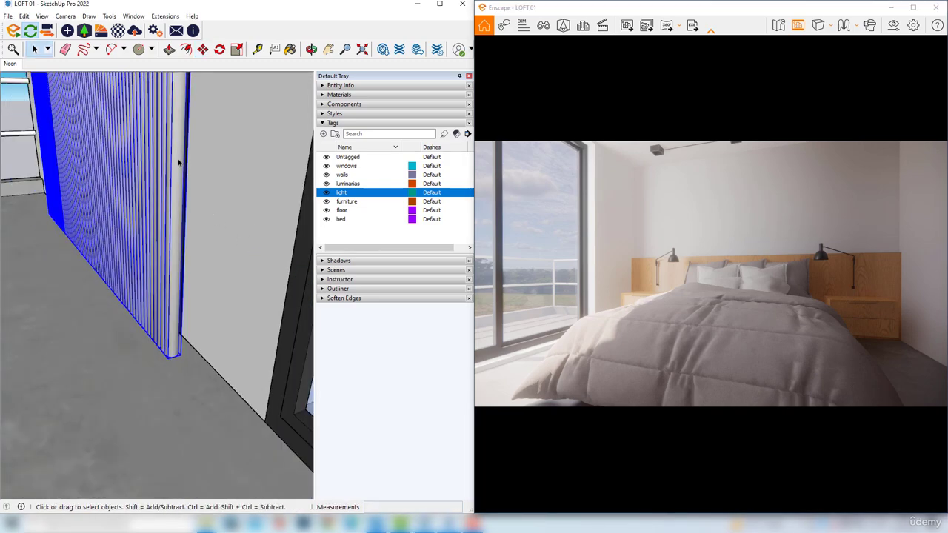
mouse_move(167, 157)
middle_mouse_down()
mouse_move(178, 189)
mouse_move(155, 123)
mouse_move(184, 253)
mouse_move(180, 332)
middle_mouse_up()
scroll(200, 309, "down", 4)
double_click(206, 252)
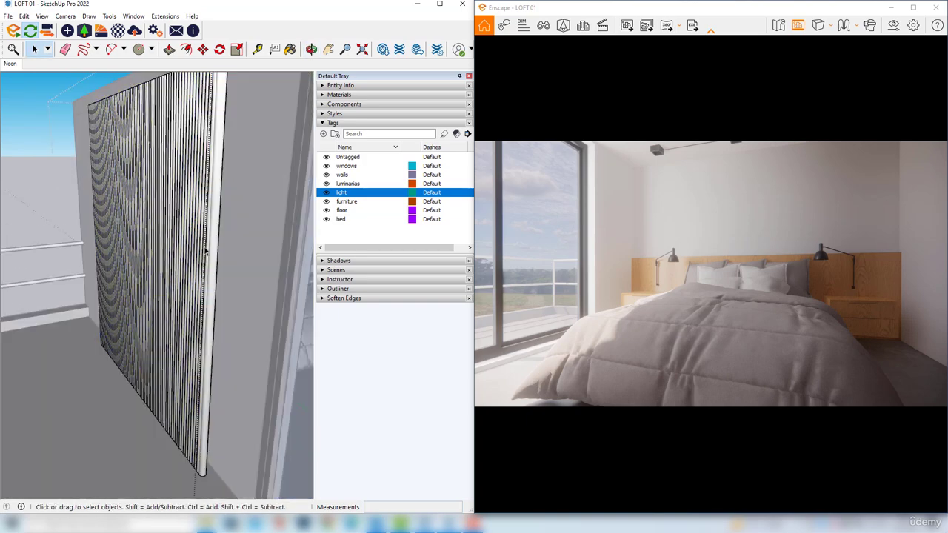
Select one line light inside the panel and open its Enscape object settings
scroll(179, 249, "up", 3)
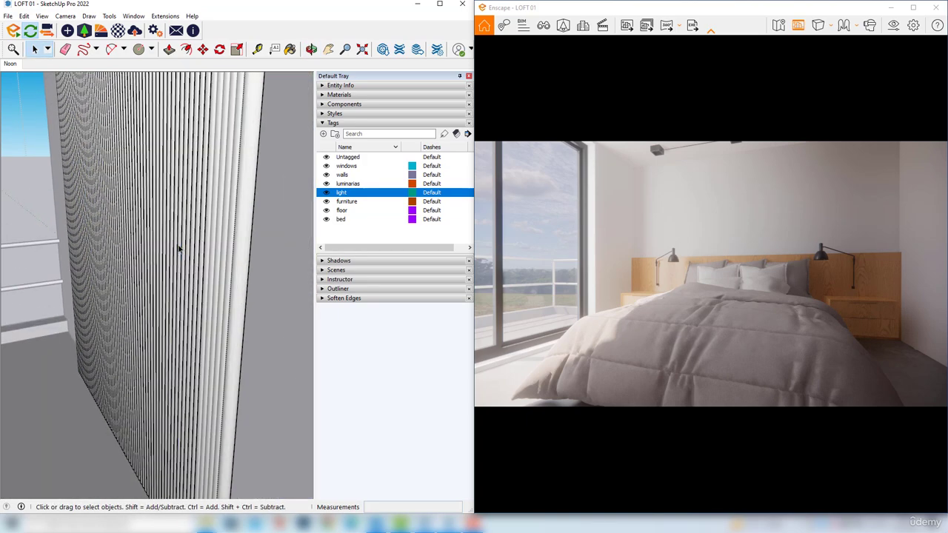
left_click(179, 249)
key("m")
scroll(178, 250, "up", 2)
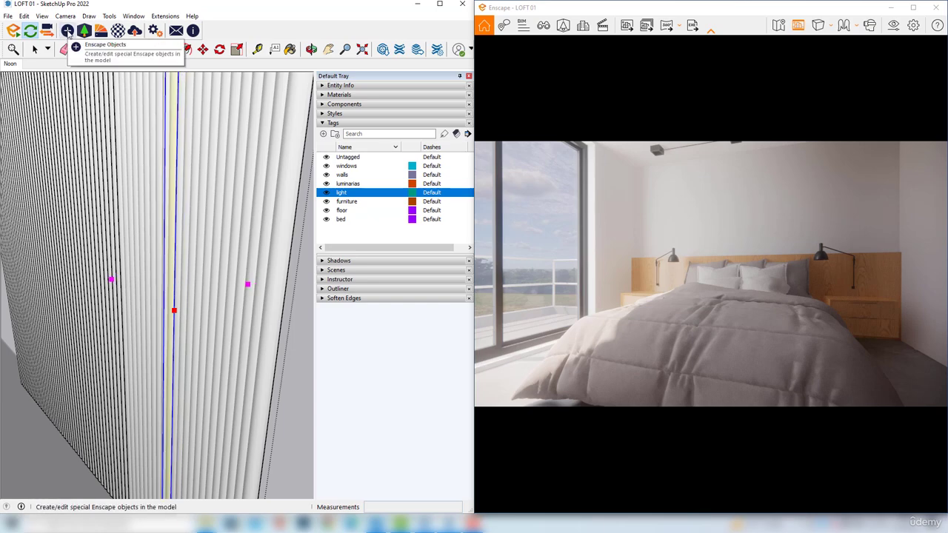
left_click(67, 31)
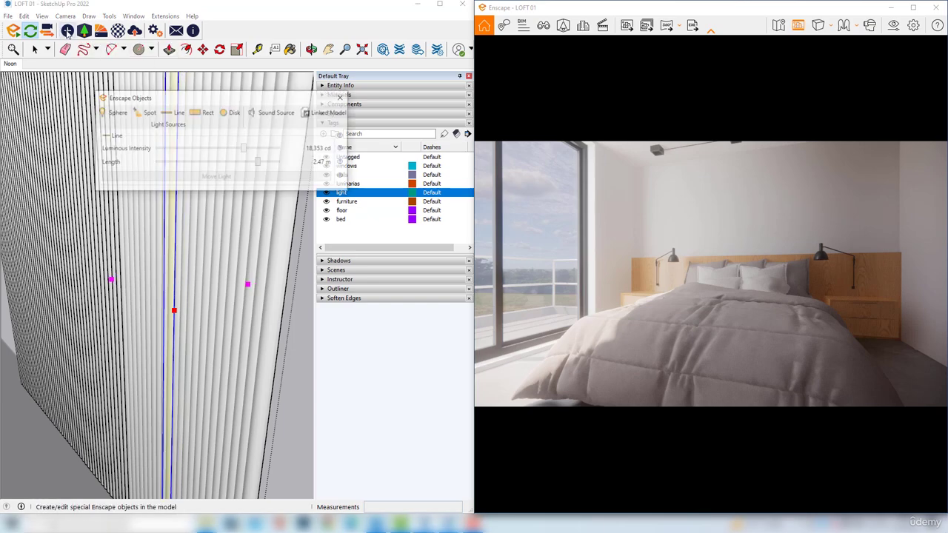
Try raising the line light's luminous intensity to the maximum of 1,000,000 cd
left_click_drag(247, 151, 266, 155)
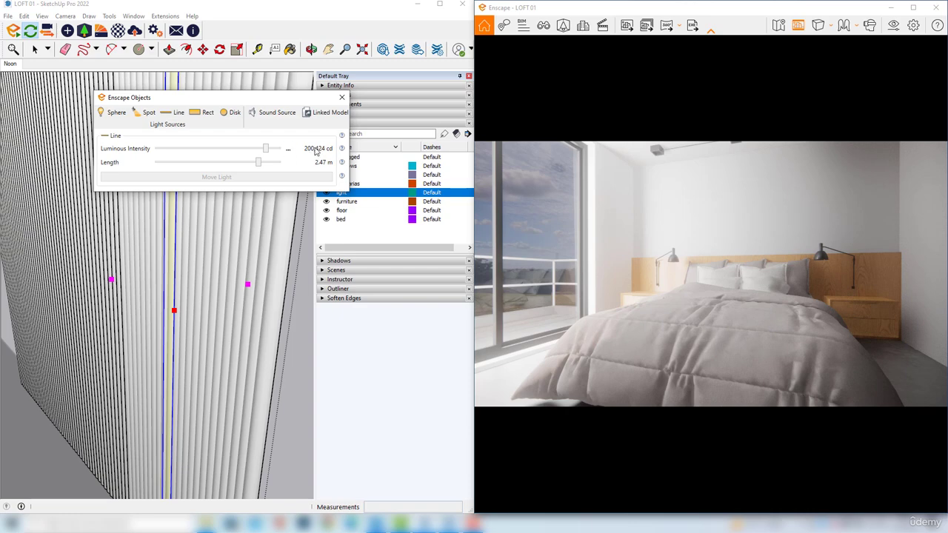
left_click(283, 149)
left_click(289, 150)
left_click(312, 168)
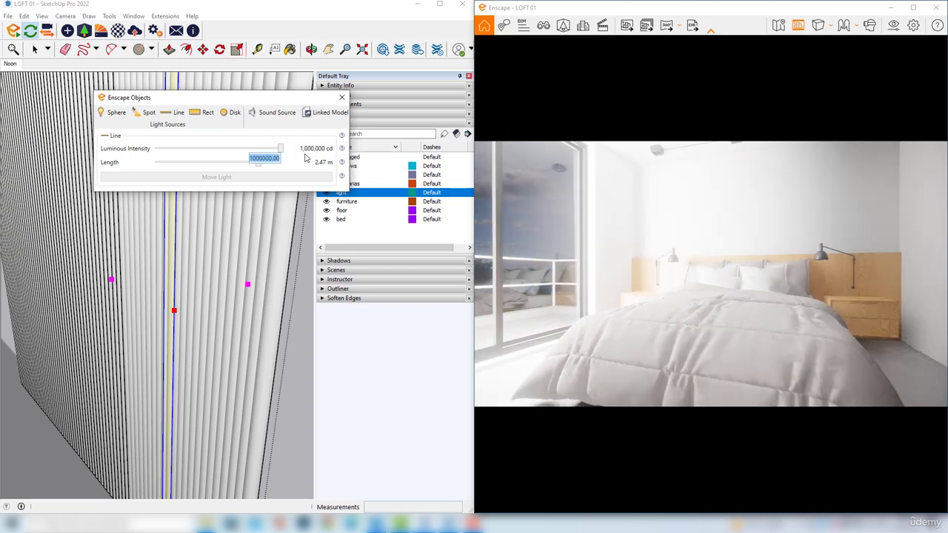
Set the line light's luminous intensity to 18,353 cd, close its settings and finish editing the panel
type("18353")
key("Return")
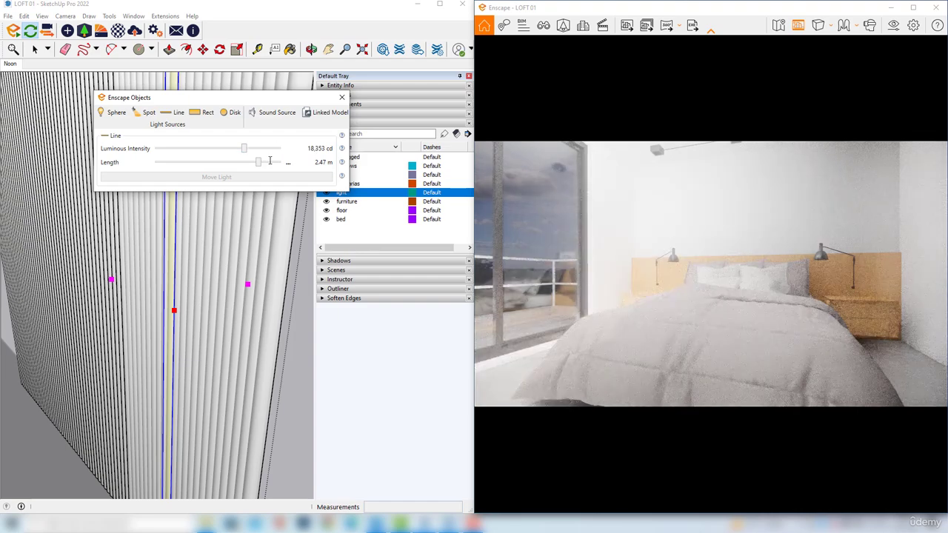
left_click(341, 97)
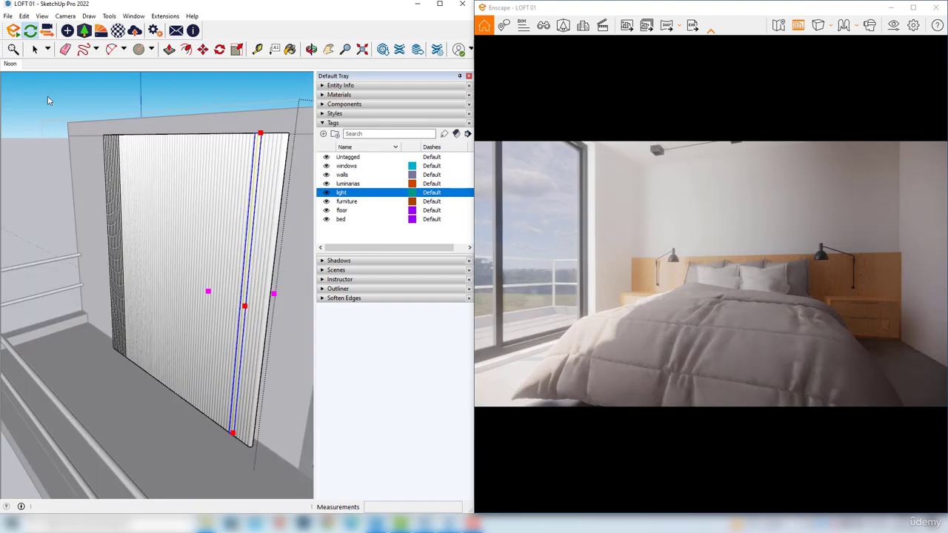
key("space")
left_click(45, 96)
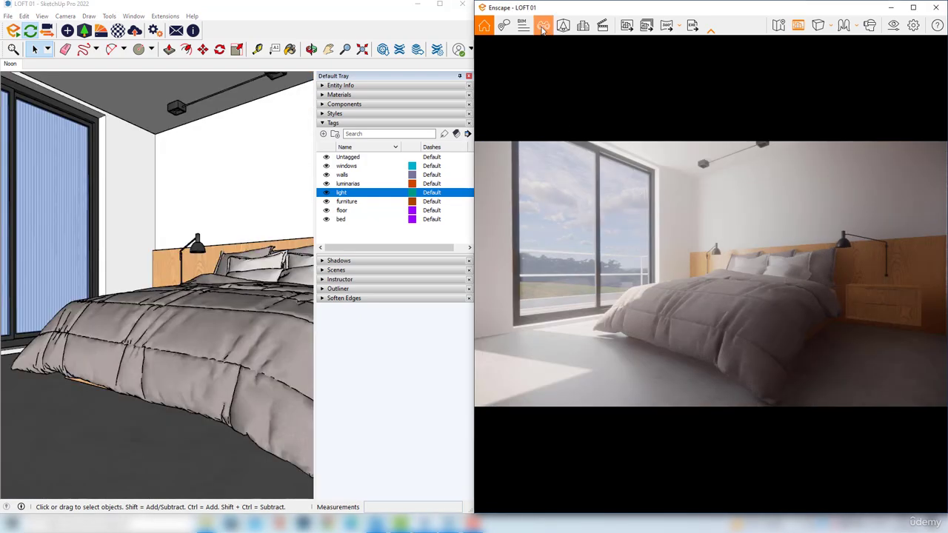
Load the Noon view in view management, link it to the noon visual preset and save the change
left_click(543, 26)
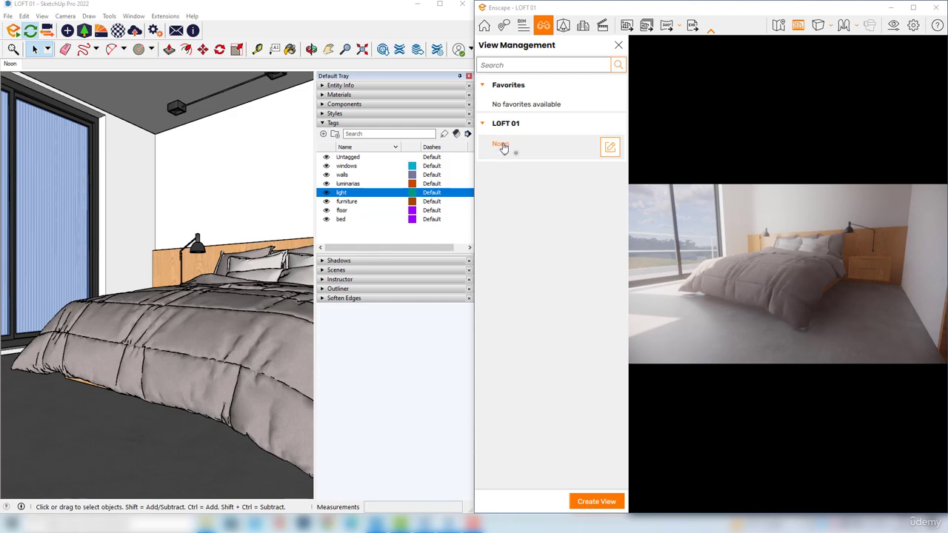
left_click(546, 148)
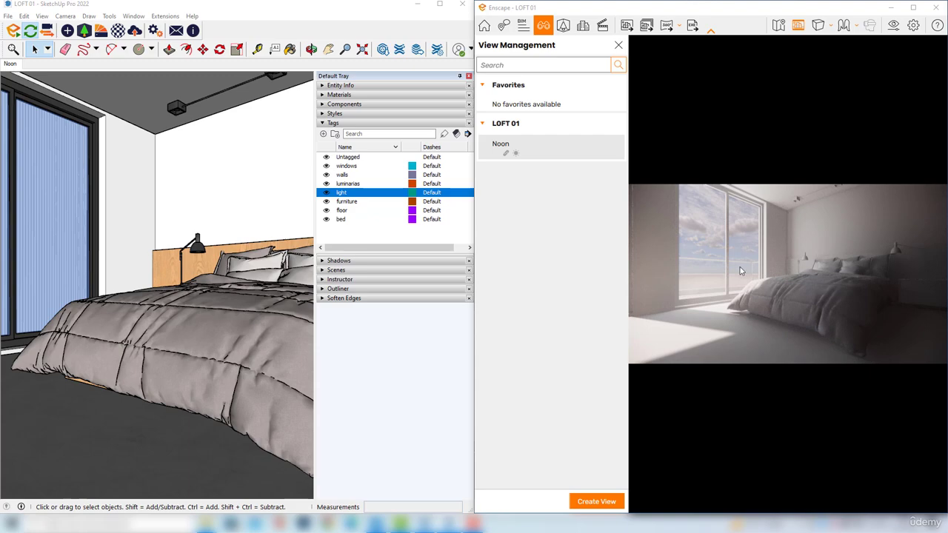
mouse_move(525, 152)
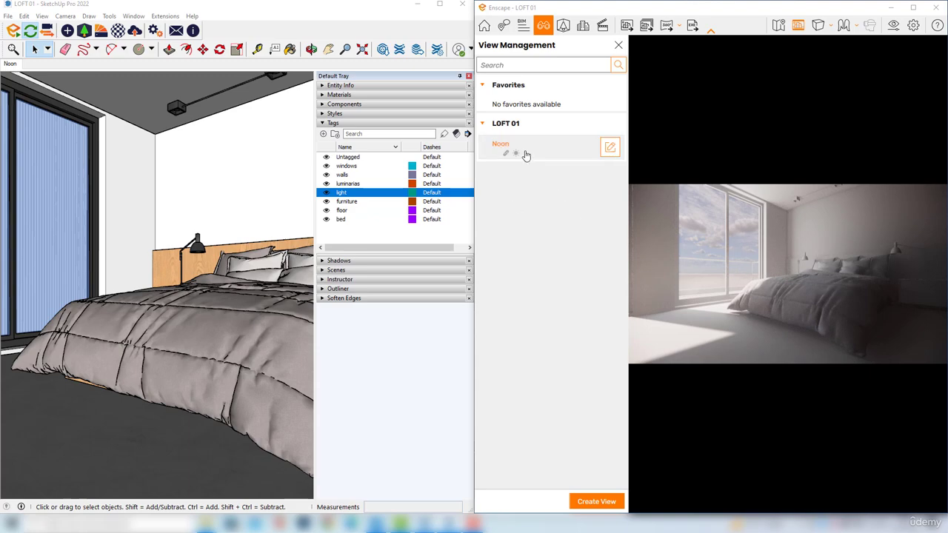
left_click(610, 149)
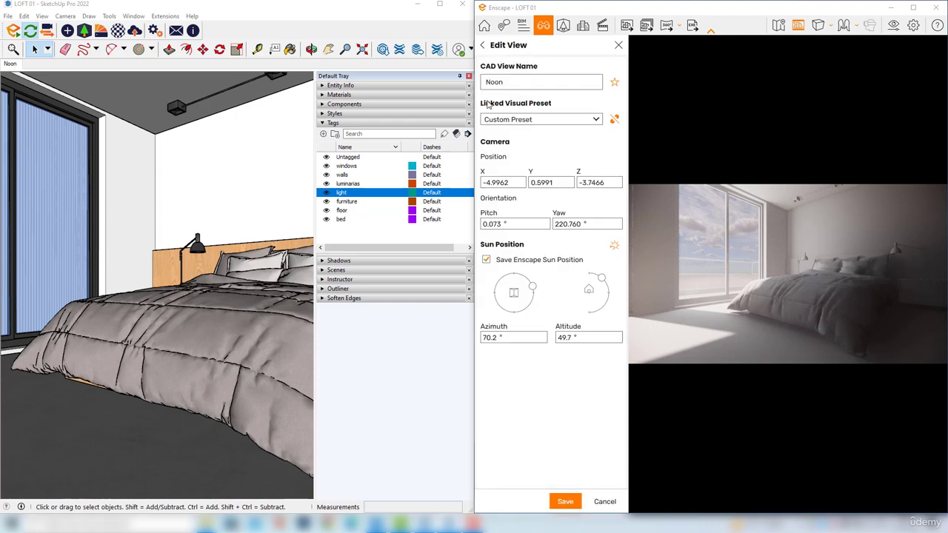
left_click(597, 121)
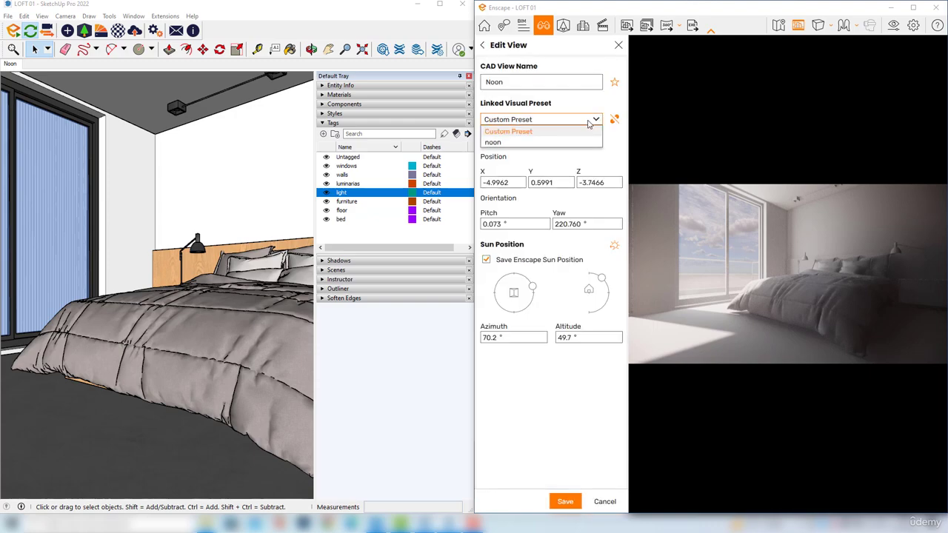
left_click(496, 144)
left_click(562, 506)
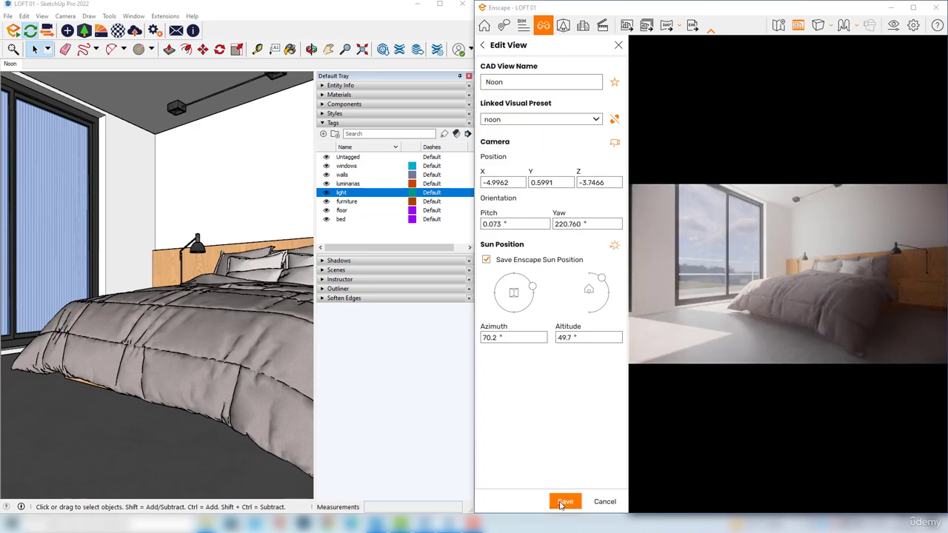
Move the render camera away from its saved position and reload the Noon view
scroll(797, 252, "up", 3)
right_click_drag(797, 251, 704, 203)
mouse_move(526, 152)
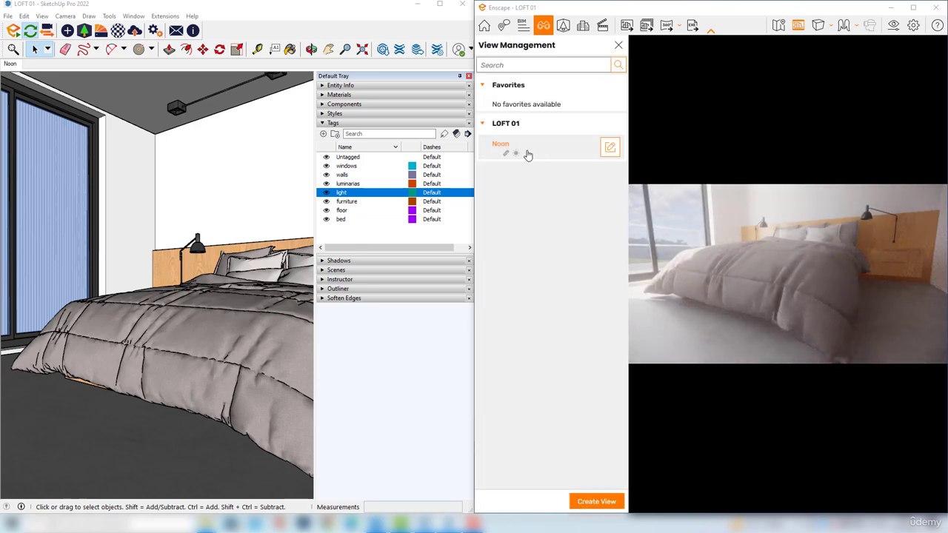
left_click(545, 151)
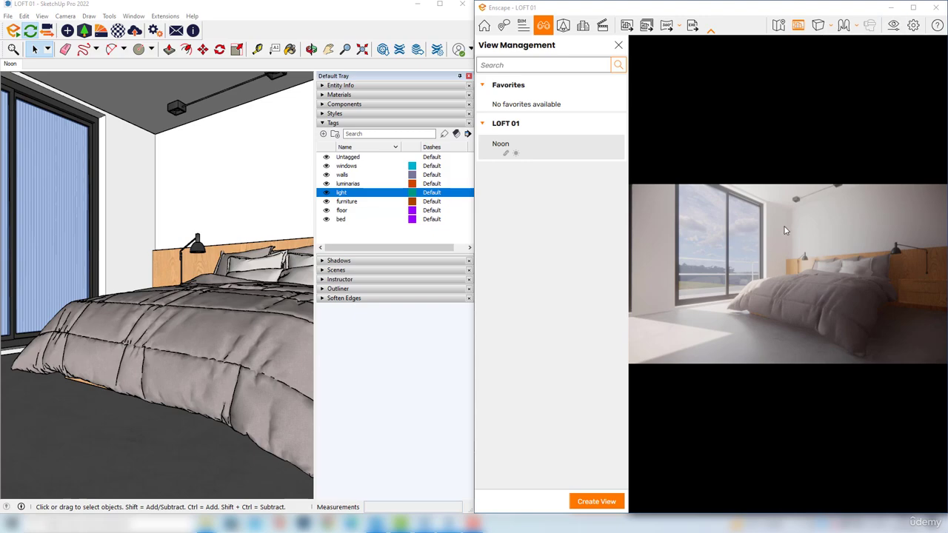
Raise the noon preset's rendering quality to Ultra, check its output settings and close the visual settings
left_click(894, 28)
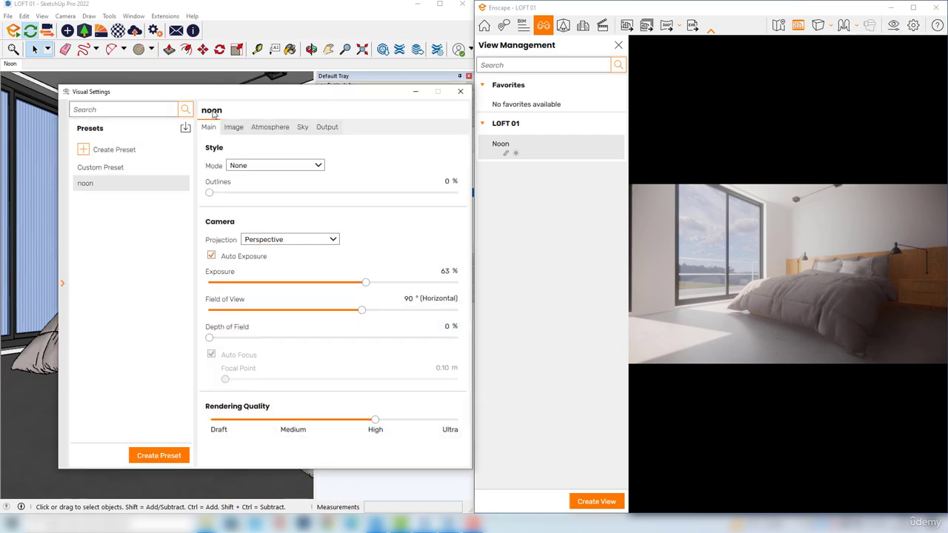
left_click_drag(375, 420, 456, 421)
left_click(327, 128)
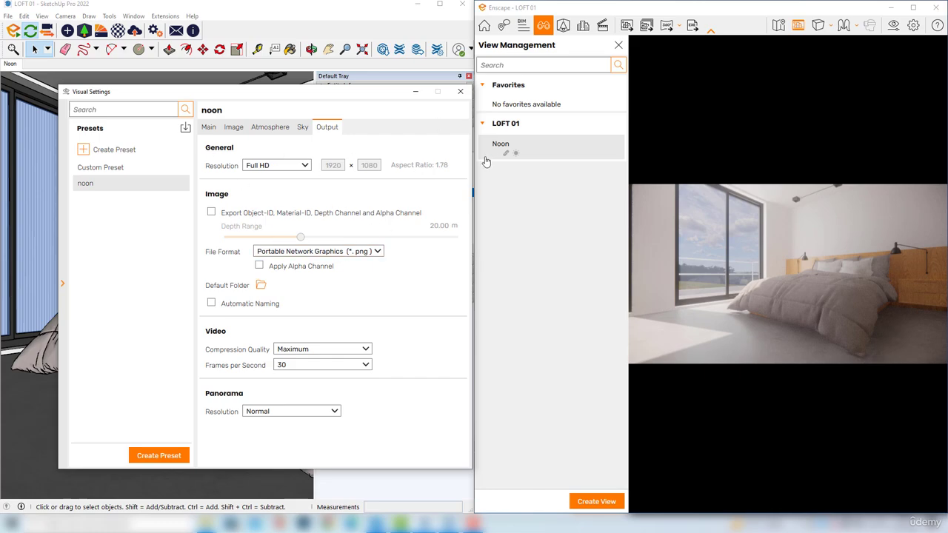
left_click(461, 93)
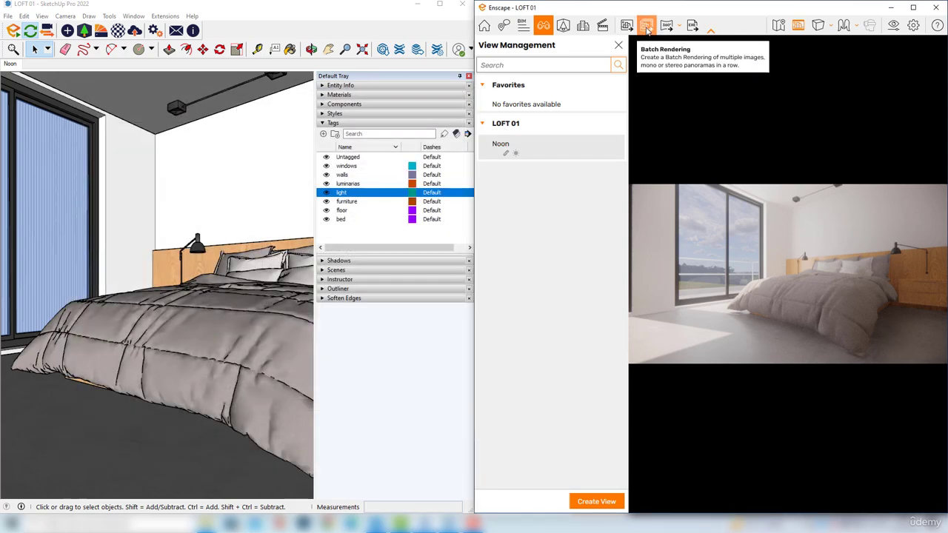
Render the Noon view to a JPEG named "noon render test" in the Imagens folder and close view management
left_click(626, 27)
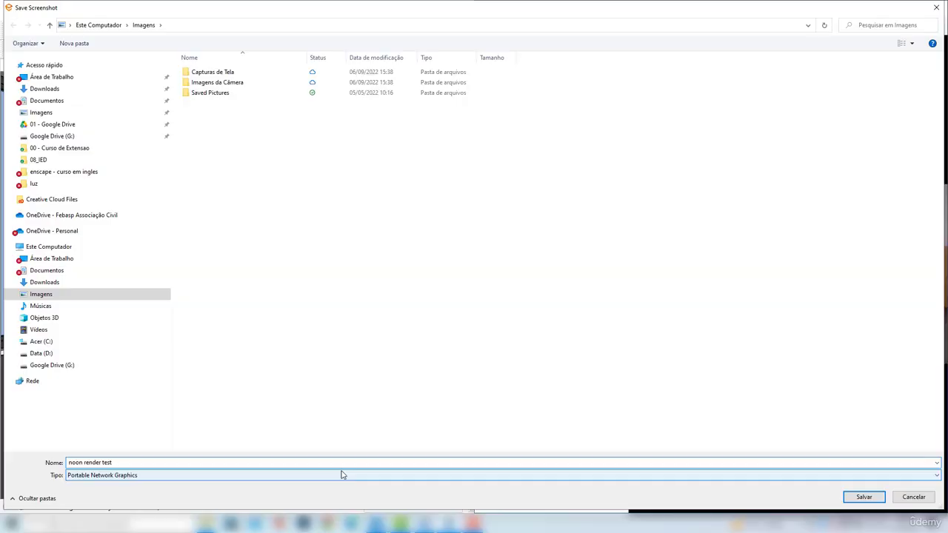
left_click(343, 475)
left_click(114, 494)
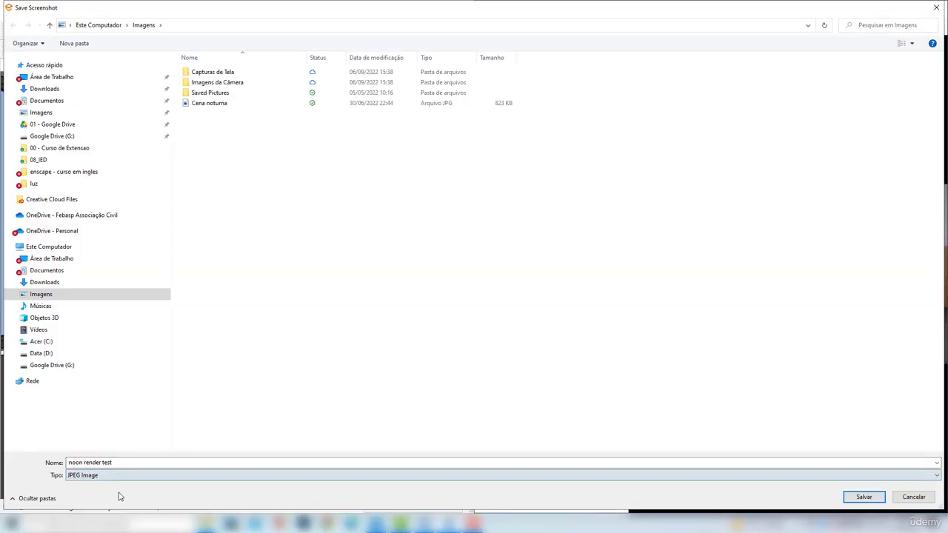
left_click(865, 497)
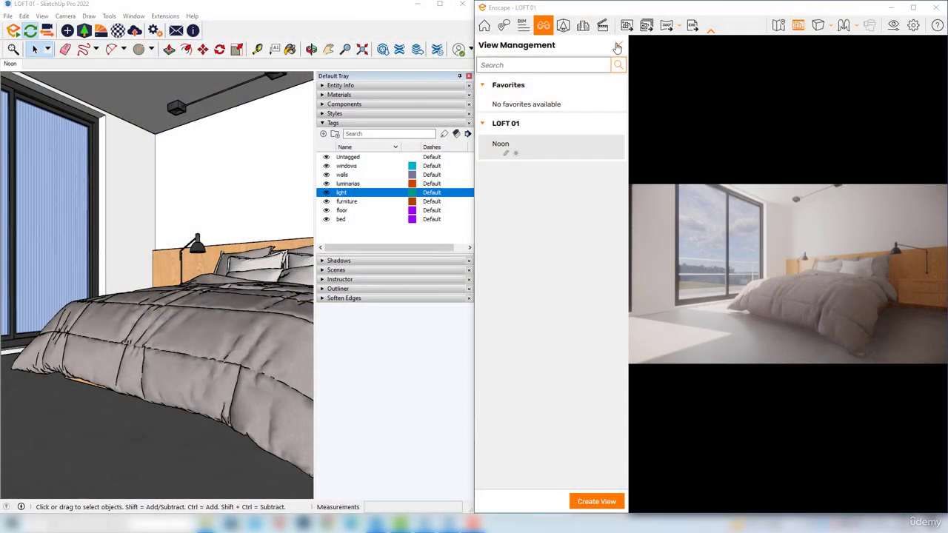
left_click(618, 45)
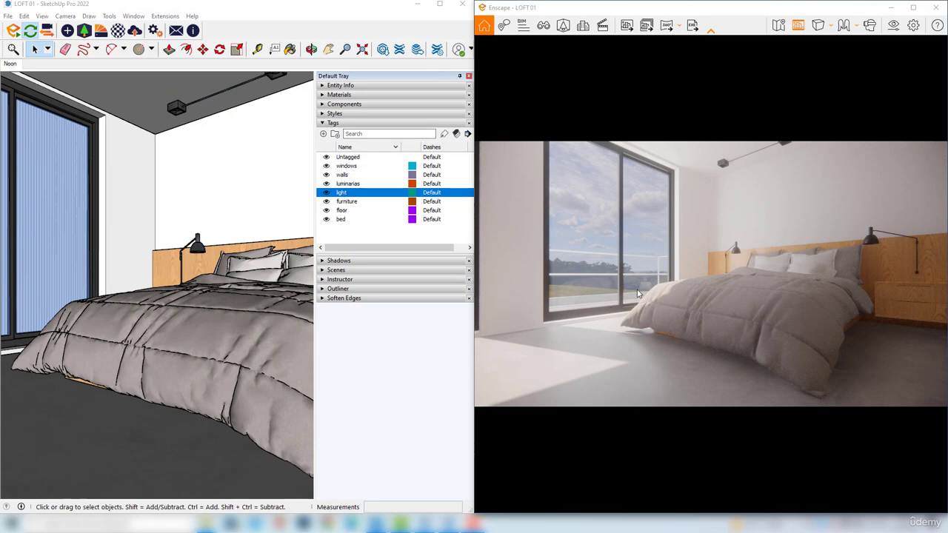
In SketchUp's shadow settings, set the time to 08:19 and the date to 10/18
left_click(344, 123)
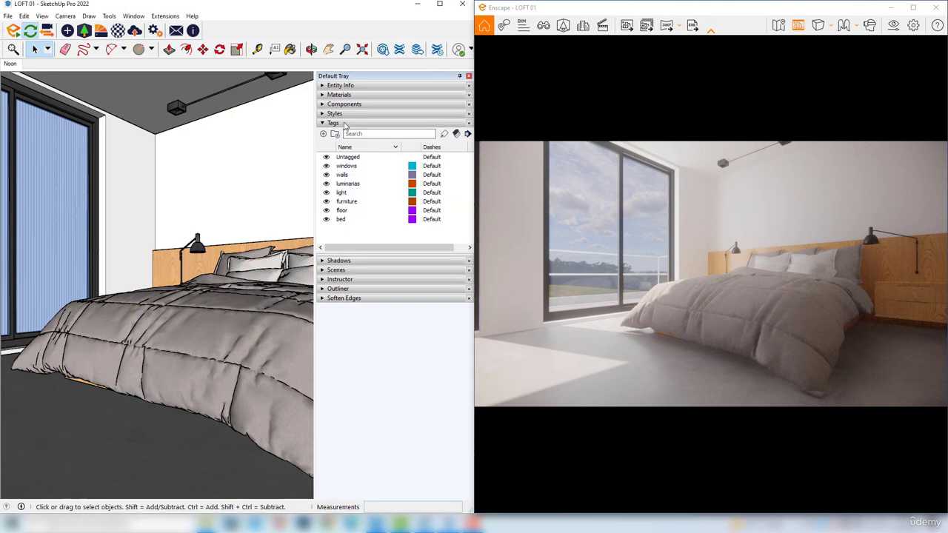
left_click(348, 261)
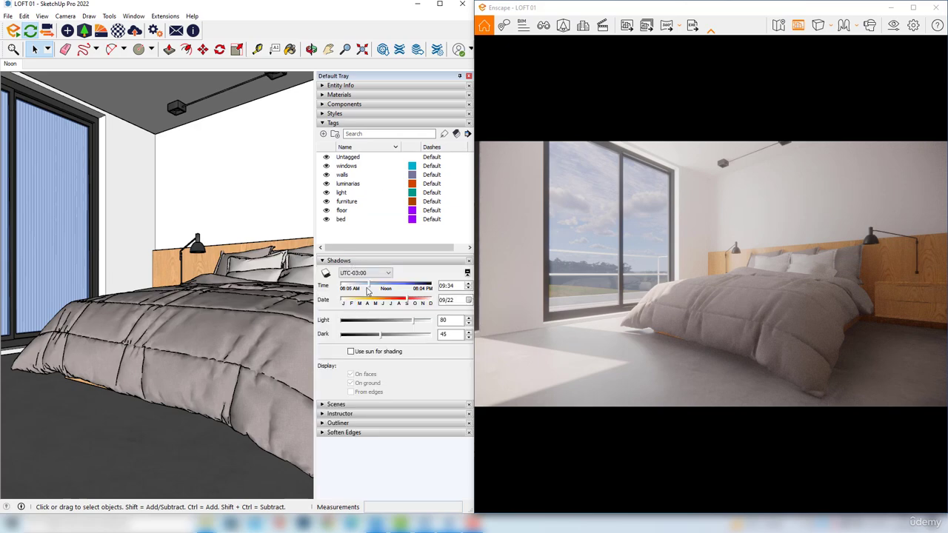
mouse_move(368, 286)
left_mouse_down()
mouse_move(413, 300)
mouse_move(361, 288)
left_mouse_up()
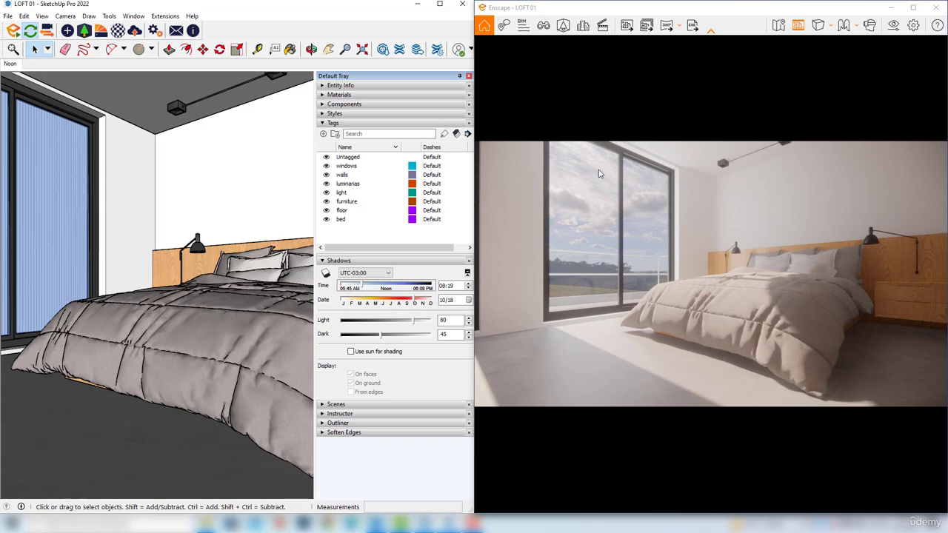
In Enscape, start a new view named "sunset" and unlink the visual preset from it
left_click(544, 28)
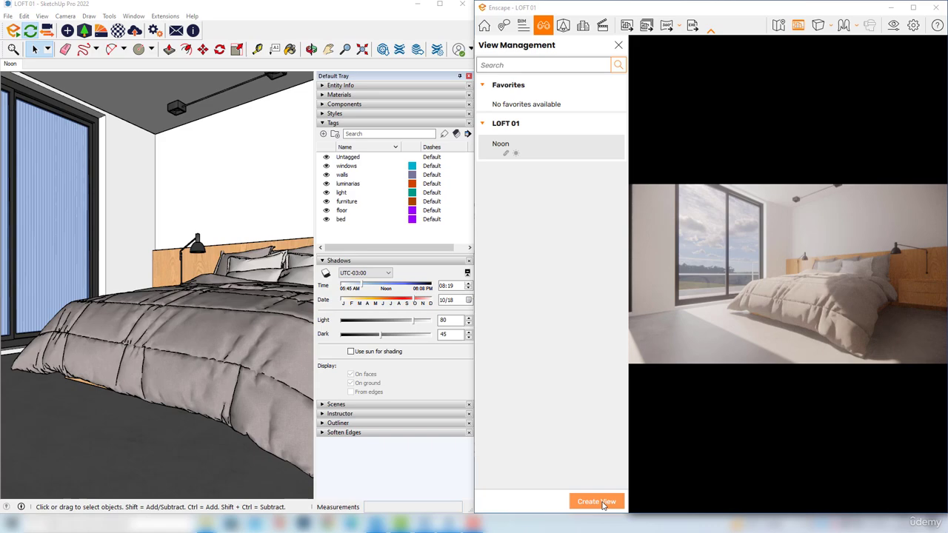
left_click(604, 502)
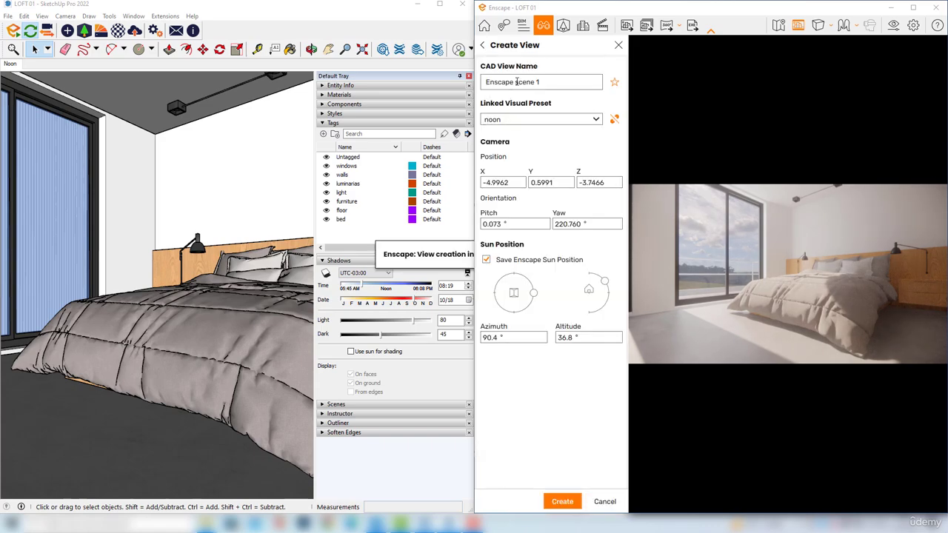
triple_click(532, 82)
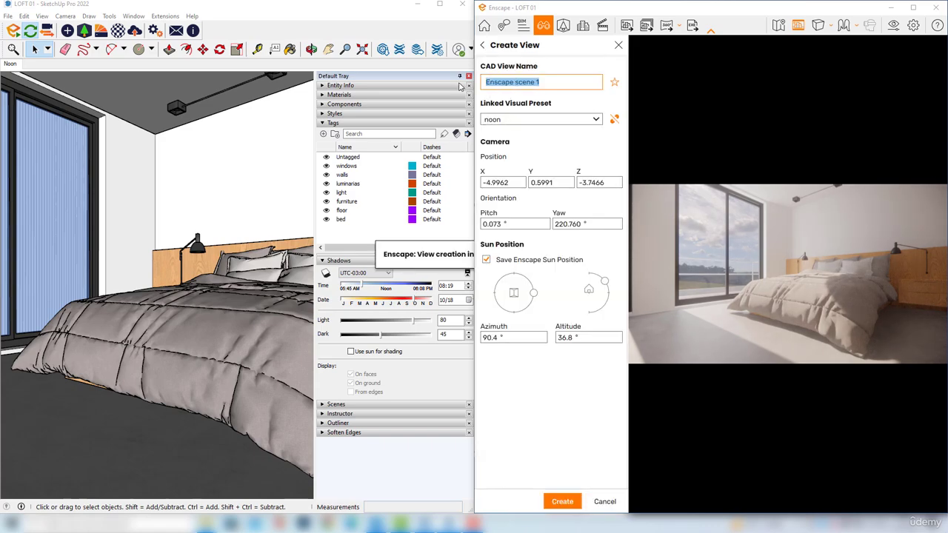
type("sunset")
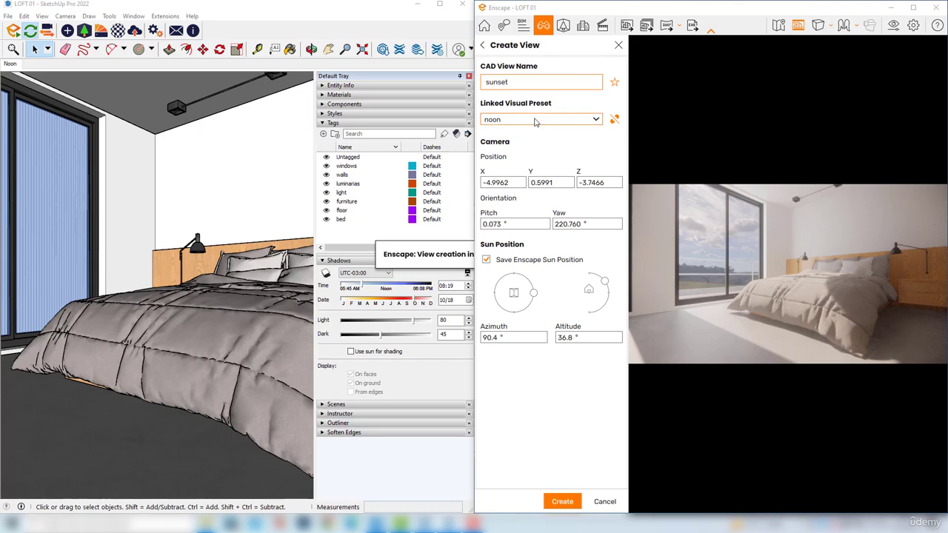
left_click(614, 121)
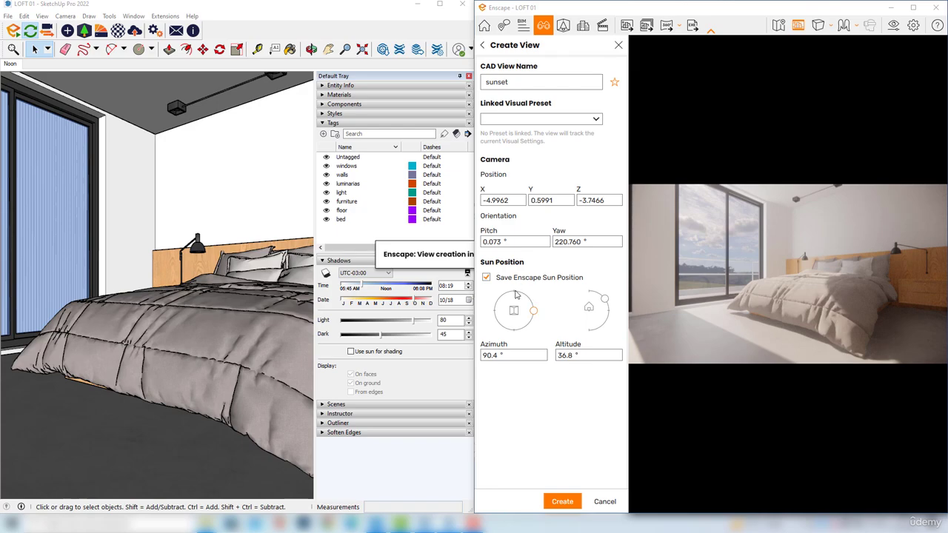
Set the sun to azimuth 113.2° and altitude 19.0°, create the sunset view, load it and close view management
left_click_drag(534, 315, 527, 296)
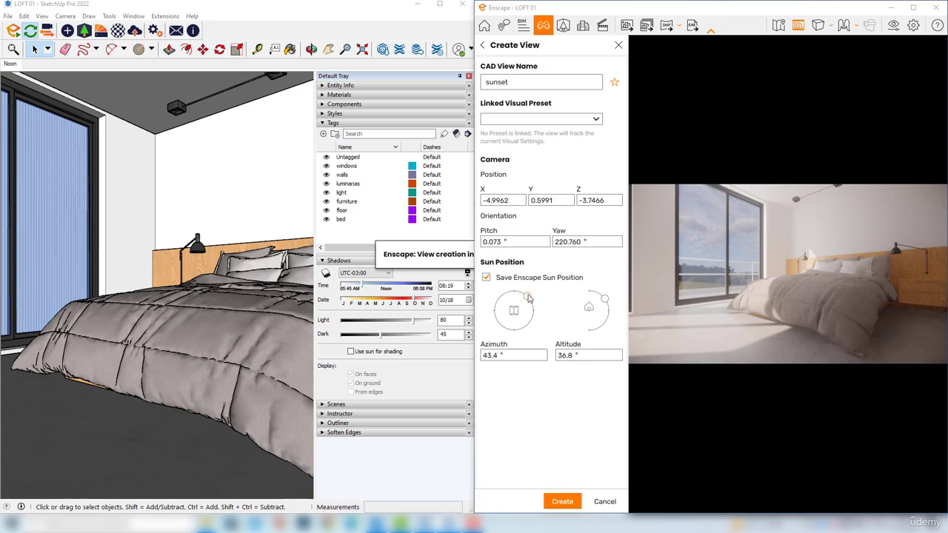
mouse_move(528, 297)
left_mouse_down()
mouse_move(522, 305)
mouse_move(525, 294)
left_mouse_up()
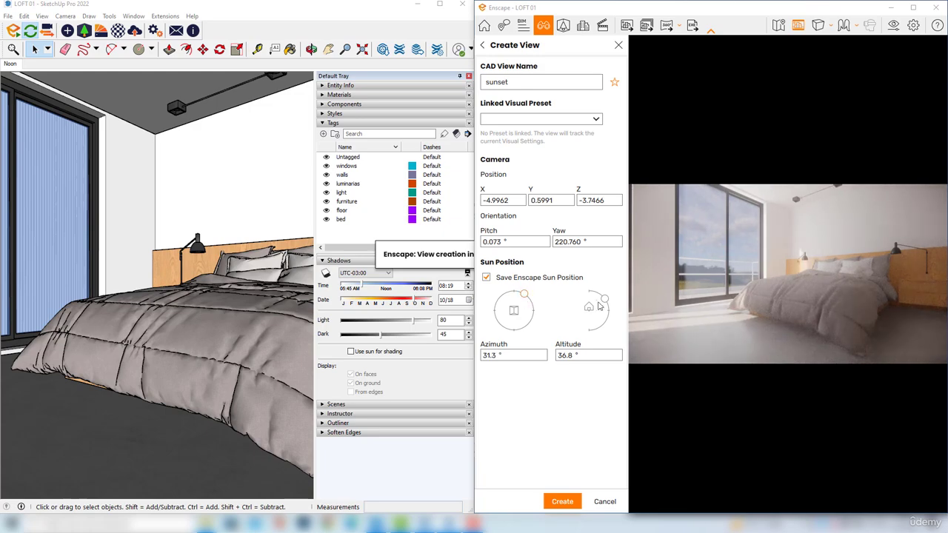
left_click_drag(605, 299, 606, 310)
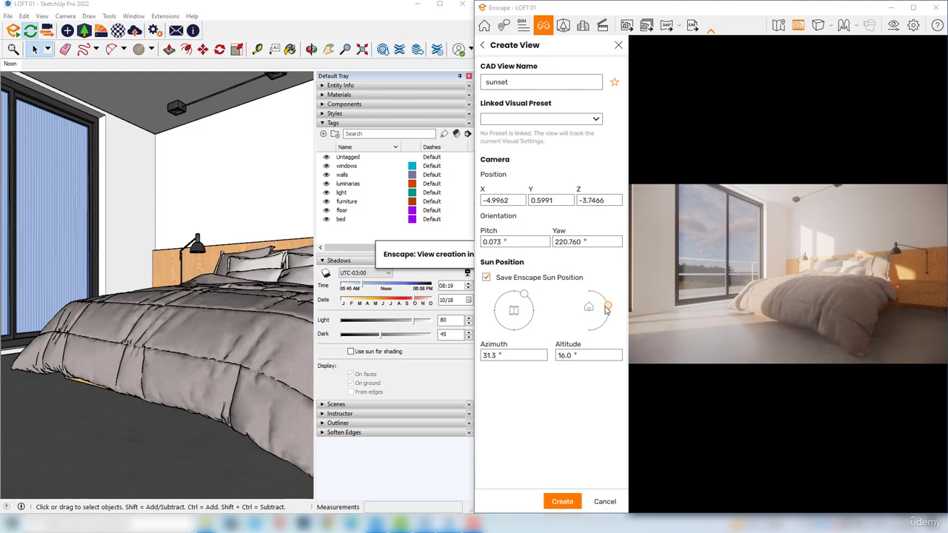
left_click_drag(525, 295, 533, 317)
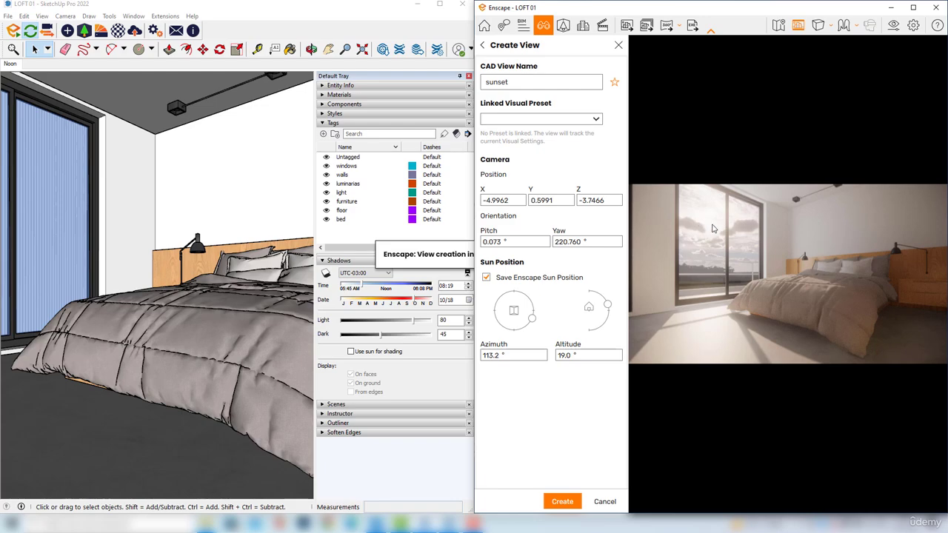
left_click(561, 502)
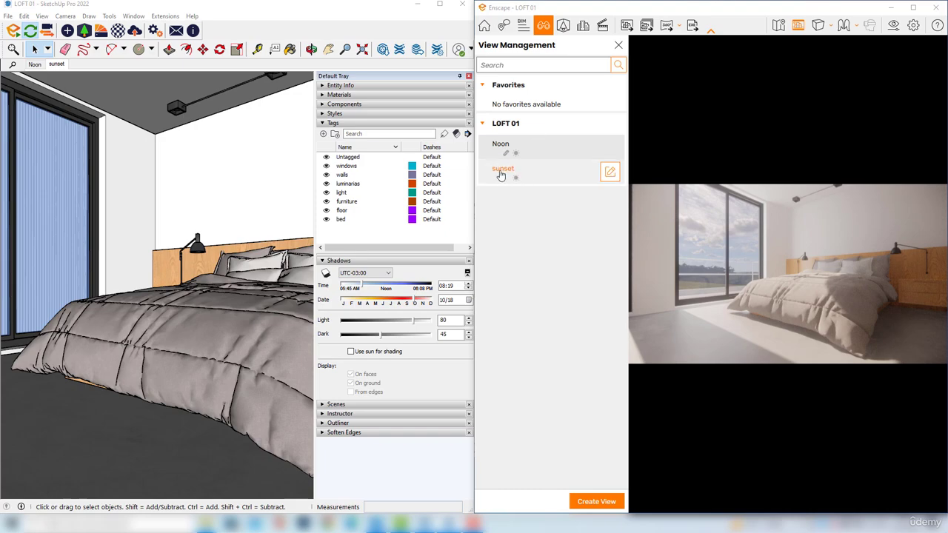
left_click(521, 175)
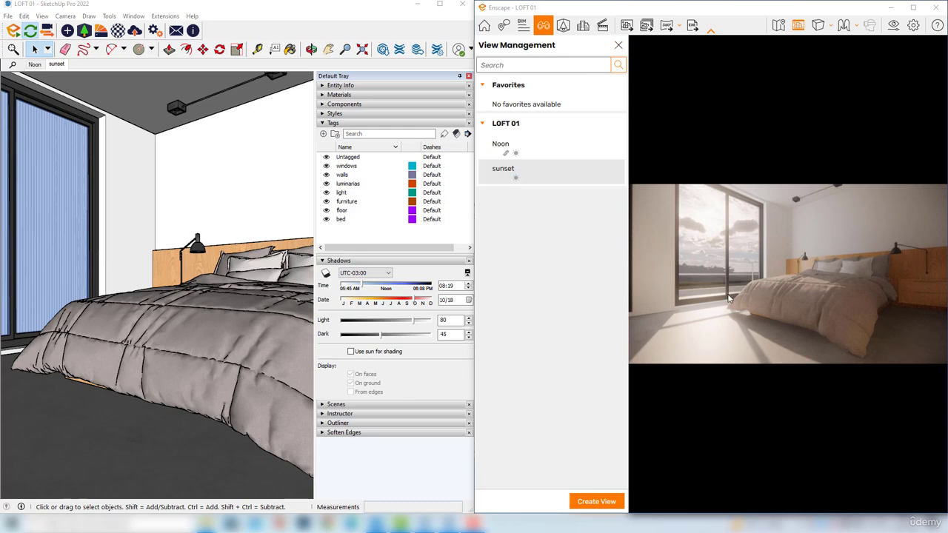
left_click(618, 45)
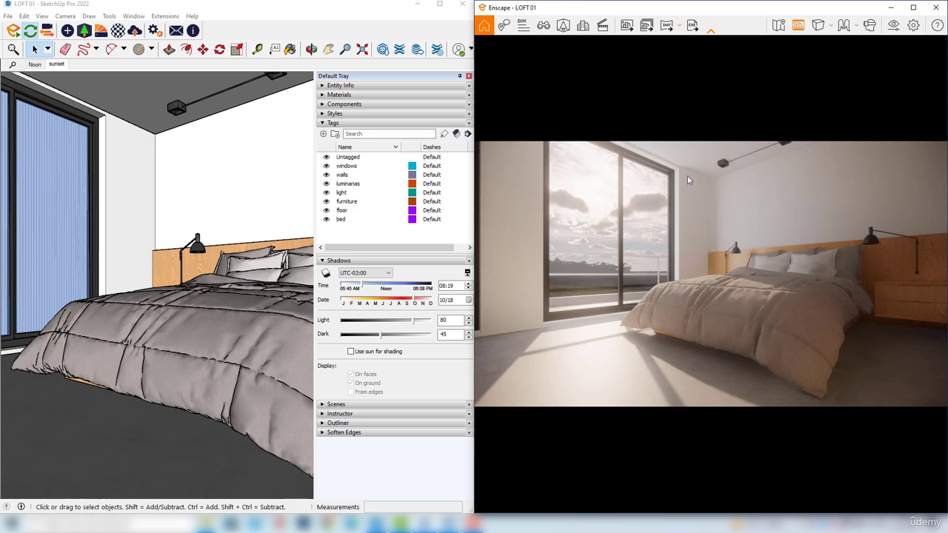
Create a new visual preset named "sunset"
left_click(893, 28)
left_click_drag(256, 97, 251, 84)
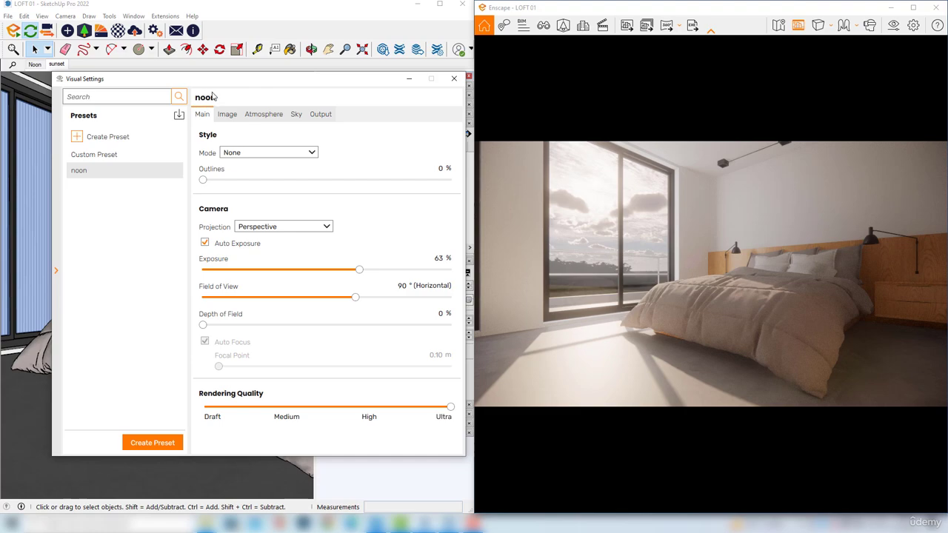
mouse_move(104, 178)
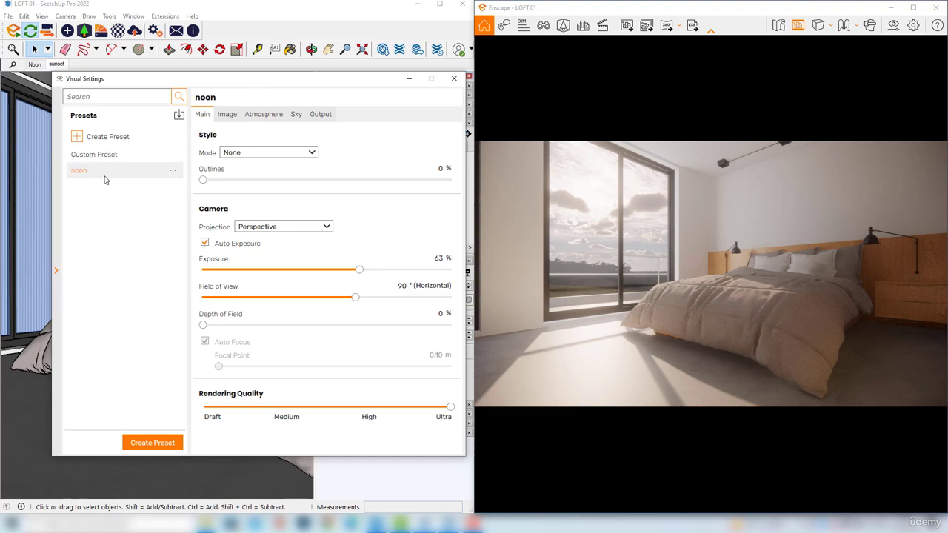
left_click(117, 138)
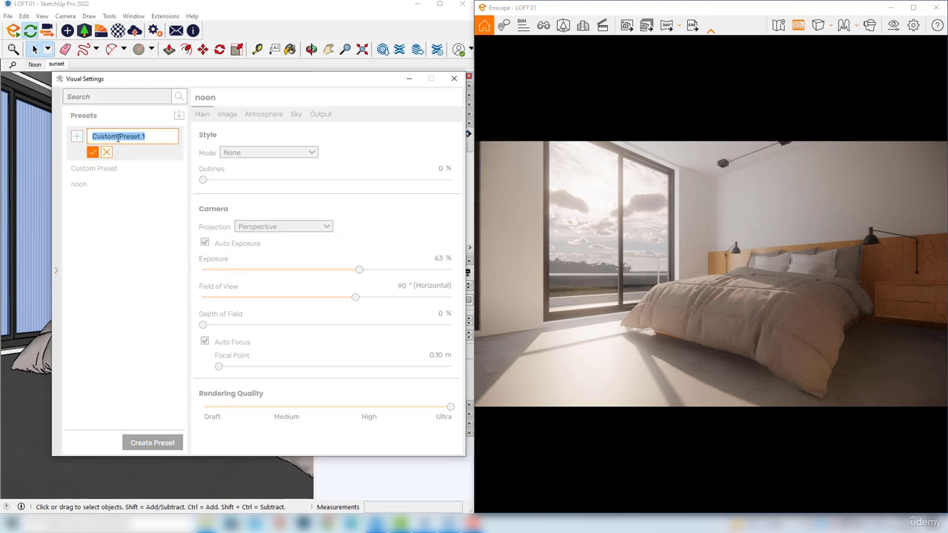
type("sunset")
key("Return")
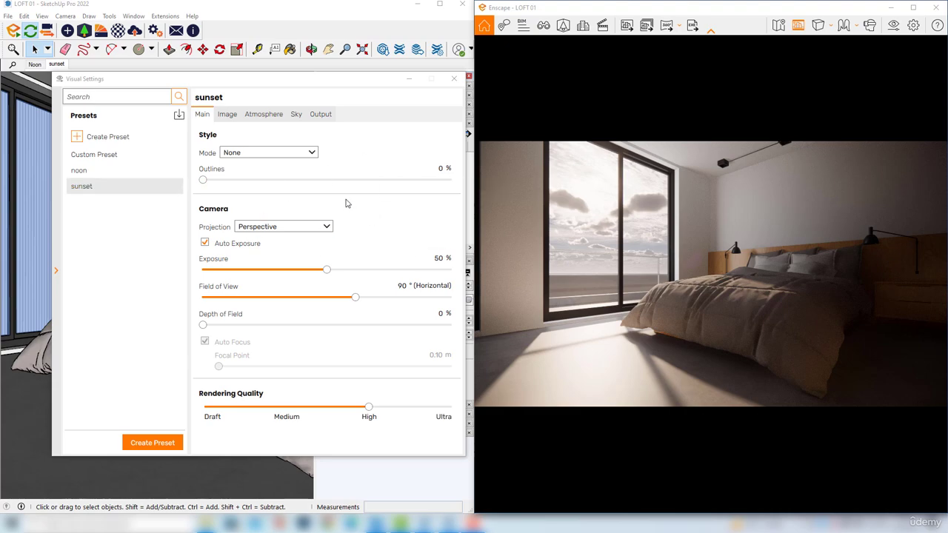
Try the White style mode on the sunset preset and return the mode to None
left_click(267, 153)
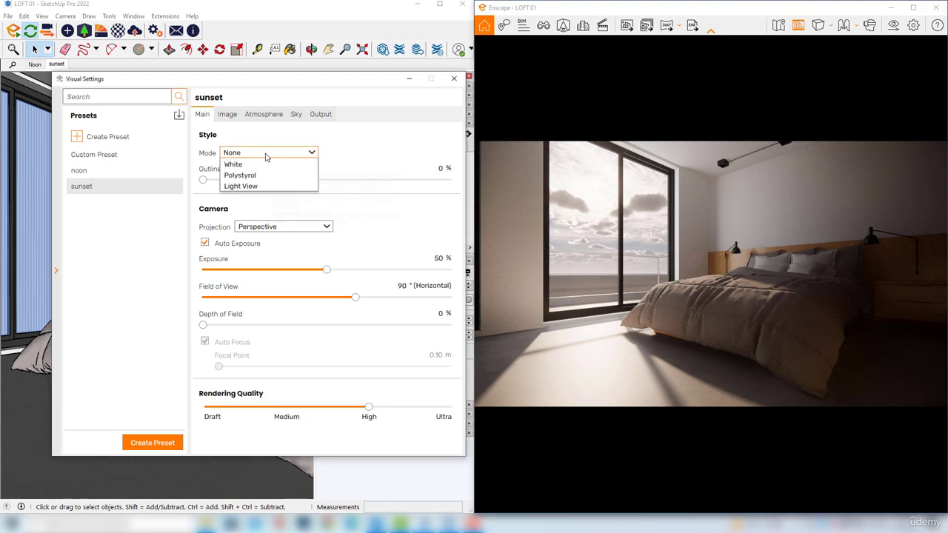
left_click(234, 175)
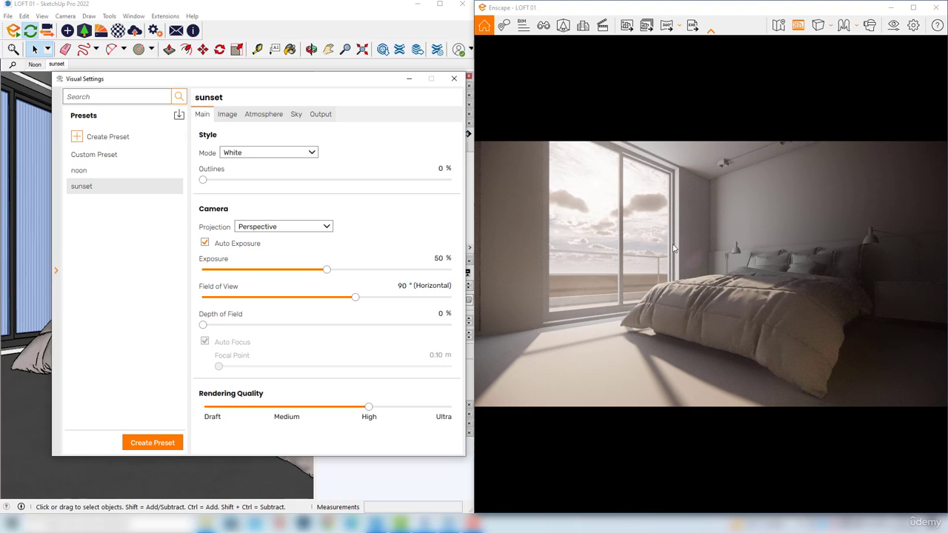
left_click(263, 153)
left_click(252, 165)
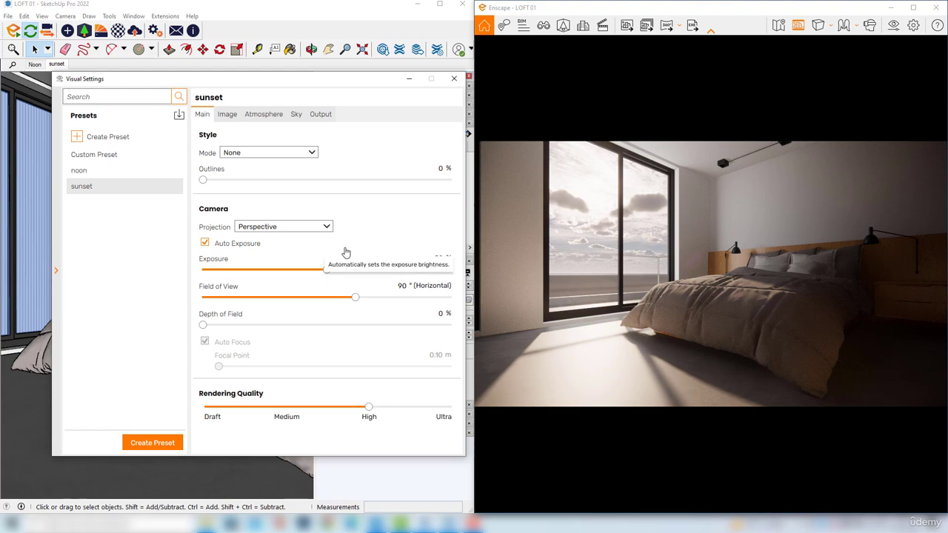
Set the sunset preset's color temperature to 3,830 K and its bloom to 57%
left_click(228, 115)
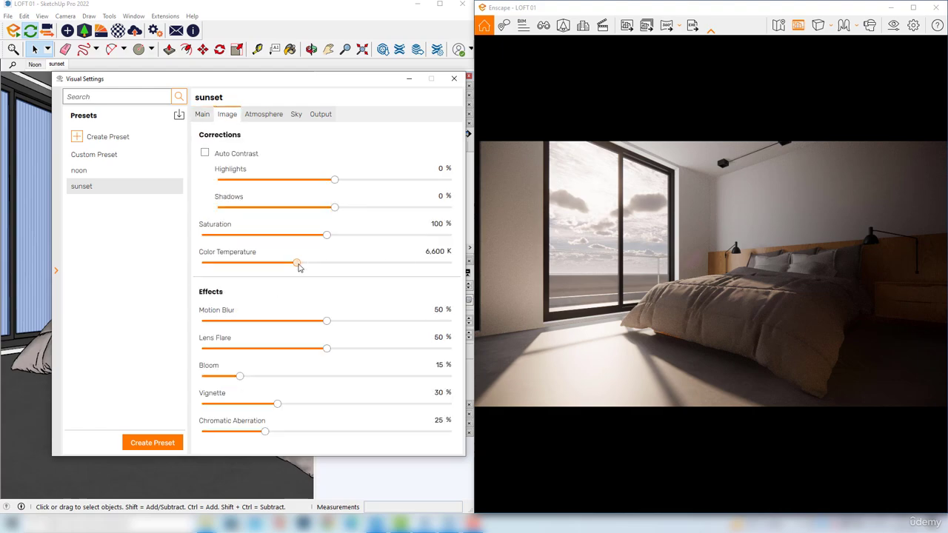
left_click_drag(297, 263, 249, 265)
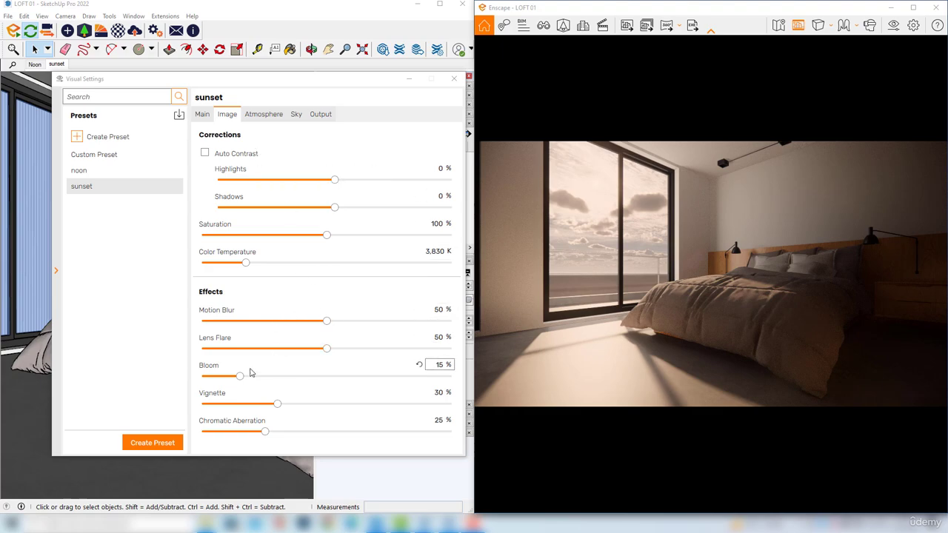
left_click_drag(243, 377, 345, 380)
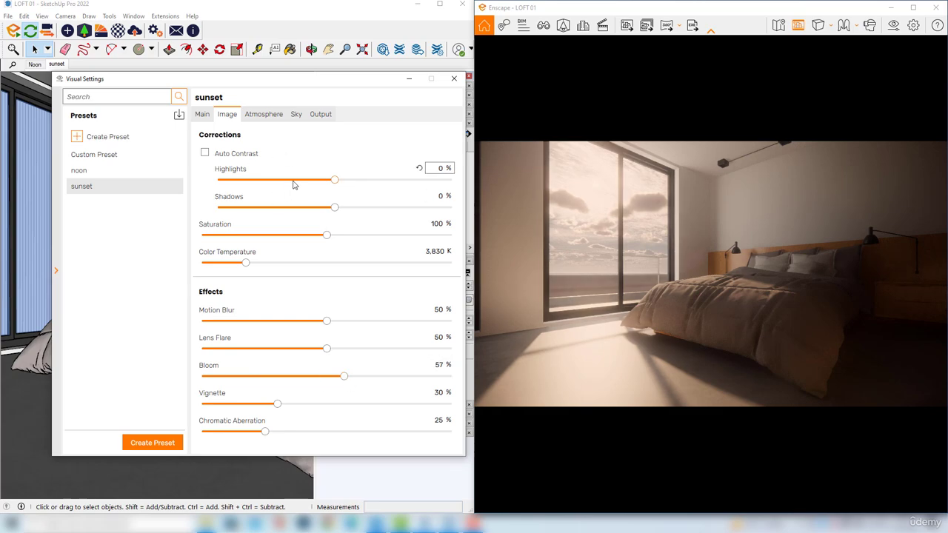
Set the sunset preset's shadow sharpness to 10% and inspect the shadows on the bed and around the window
left_click(263, 115)
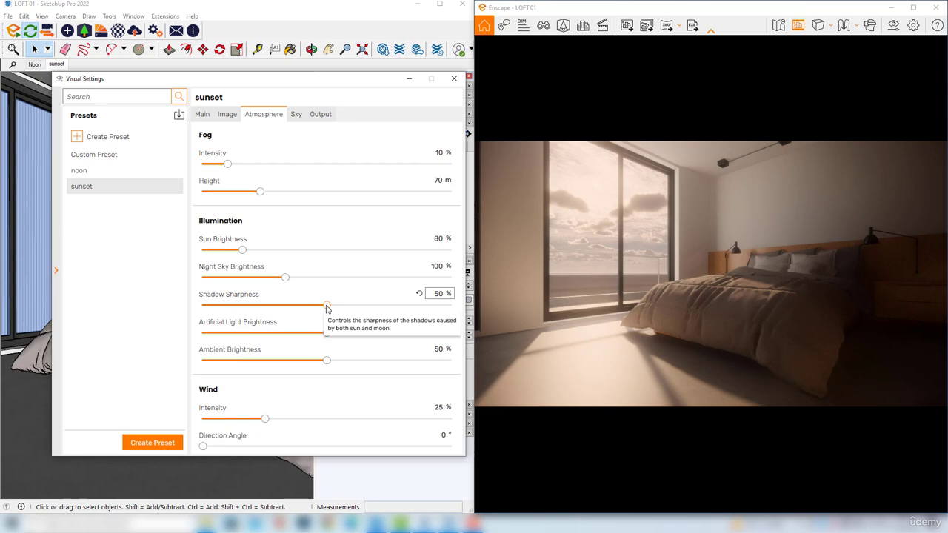
left_click_drag(326, 309, 227, 306)
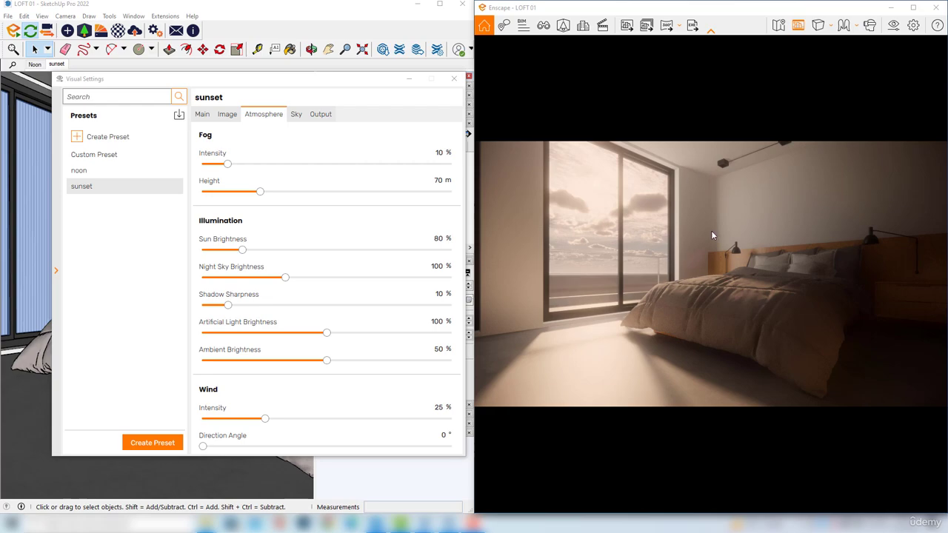
scroll(695, 186, "up", 4)
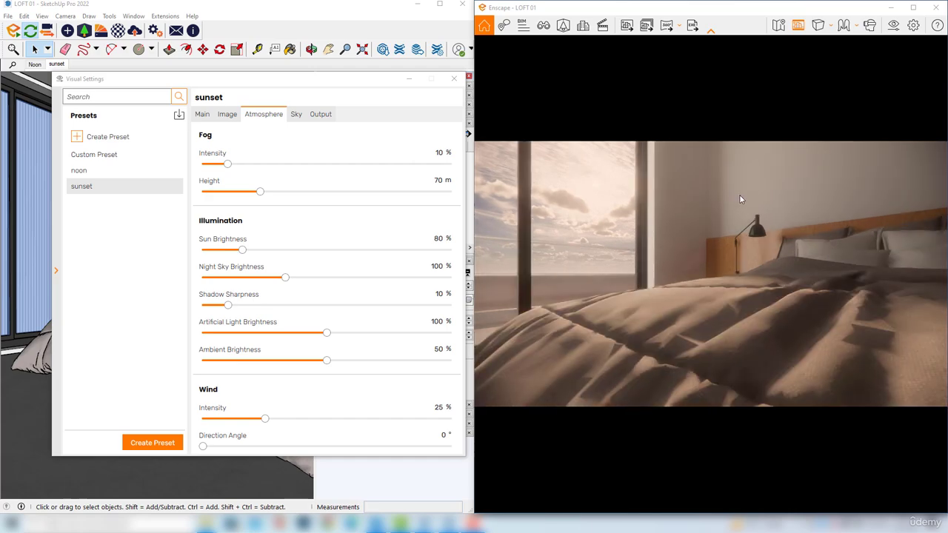
middle_click_drag(740, 196, 739, 291)
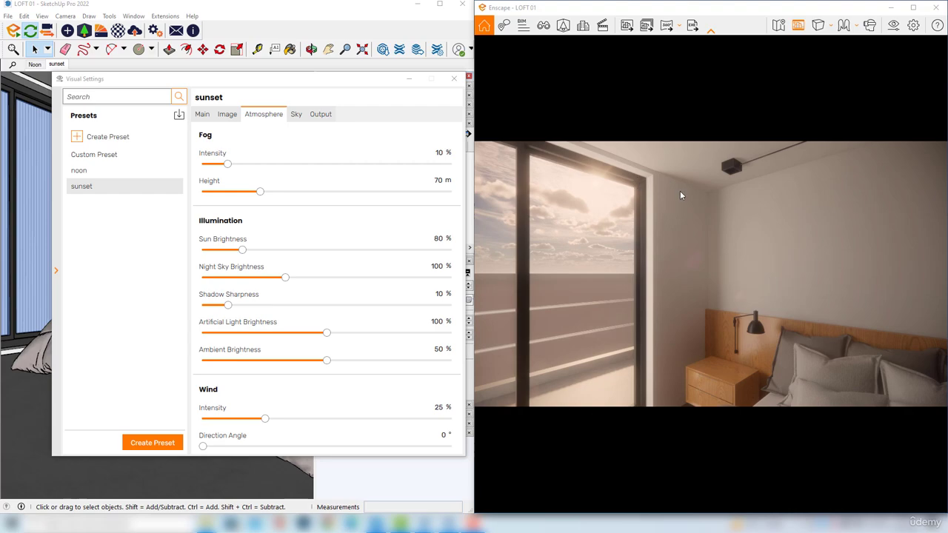
scroll(679, 191, "down", 2)
middle_click_drag(705, 287, 705, 201)
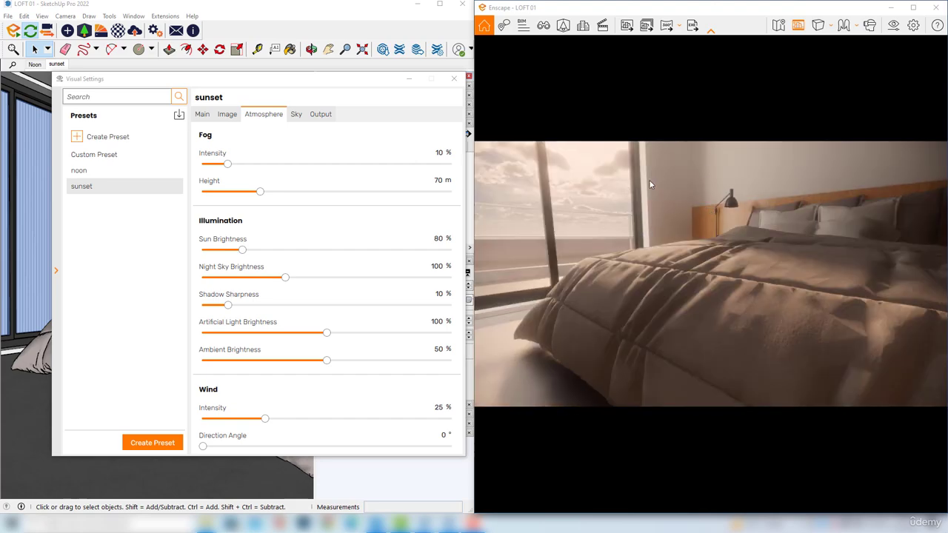
mouse_move(607, 216)
left_mouse_down()
mouse_move(607, 191)
mouse_move(597, 203)
left_mouse_up()
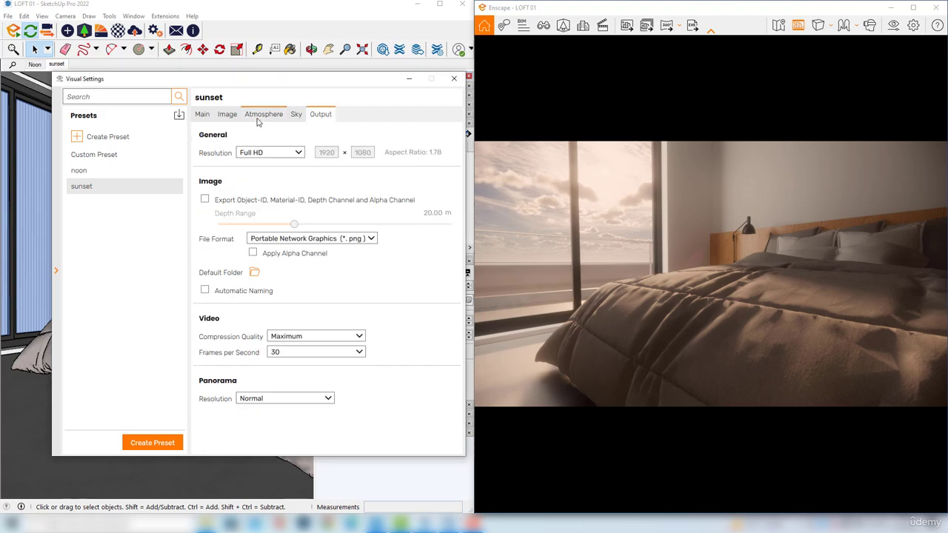
Change the sunset preset's horizon source to Forest and set its rotation to 261°
left_click(261, 116)
left_click(296, 115)
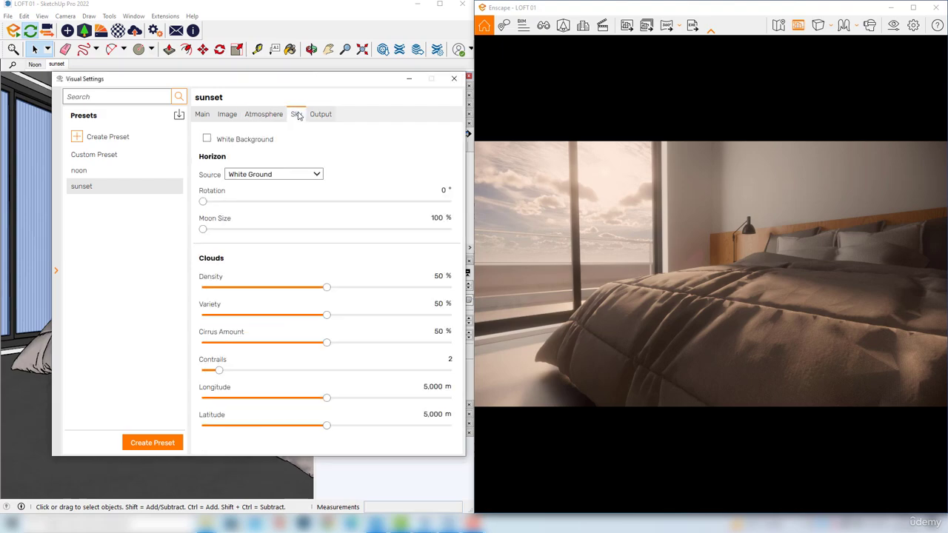
left_click(317, 175)
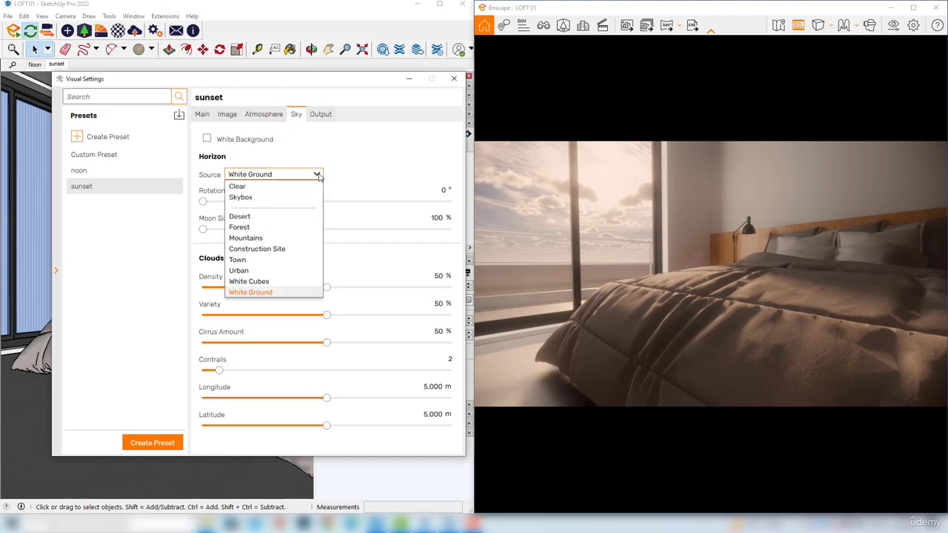
left_click(240, 227)
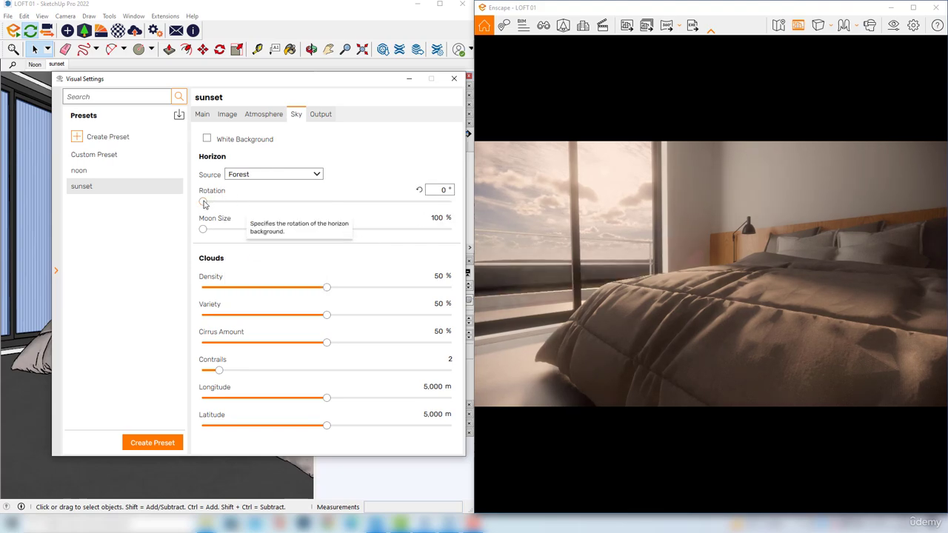
left_click_drag(204, 203, 383, 209)
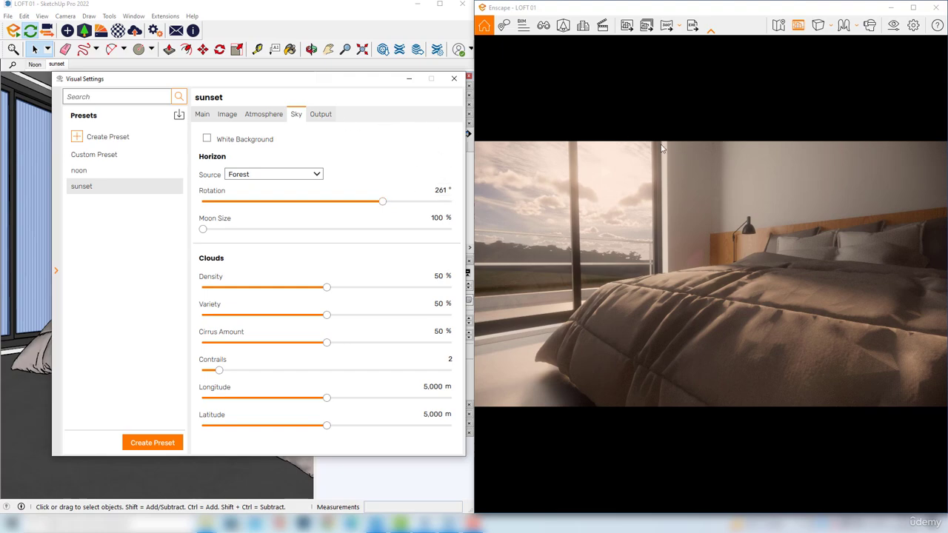
Compare the saved views by loading Noon and returning to sunset
left_click(545, 25)
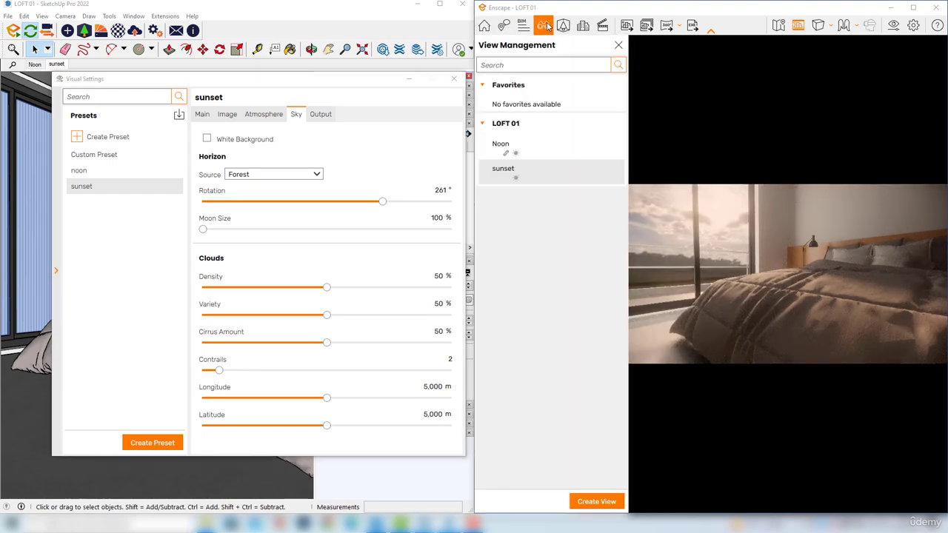
left_click(540, 152)
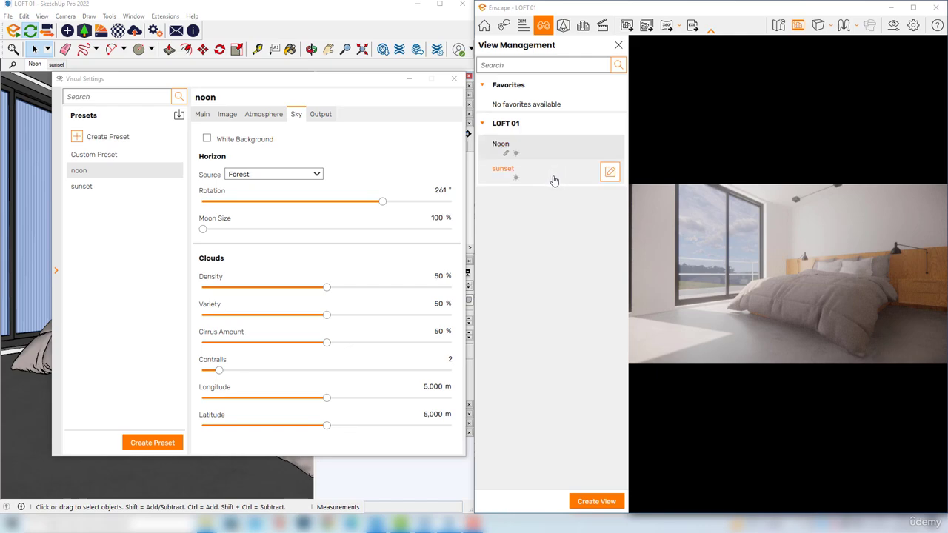
left_click(554, 180)
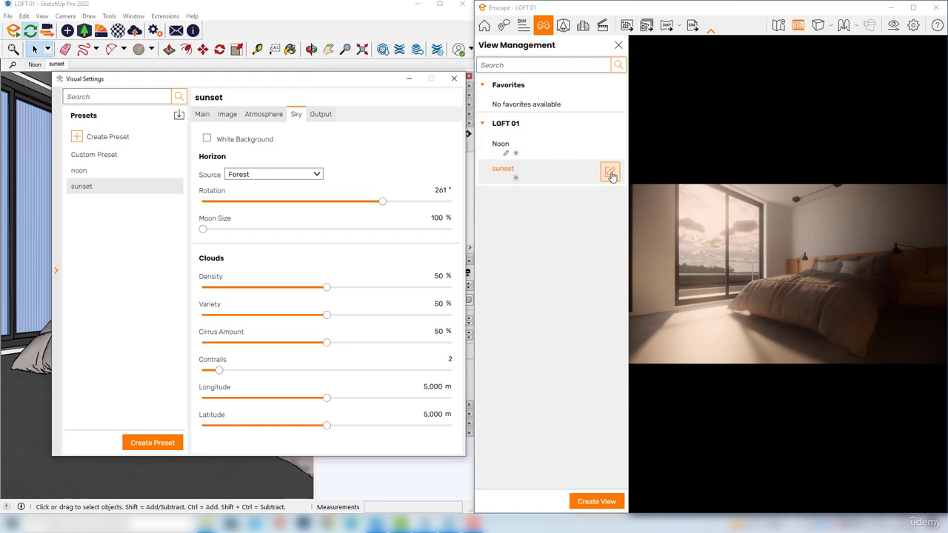
Link the sunset visual preset to the sunset view, save it, and check the link by loading Noon and sunset in turn
left_click(612, 174)
left_click(612, 174)
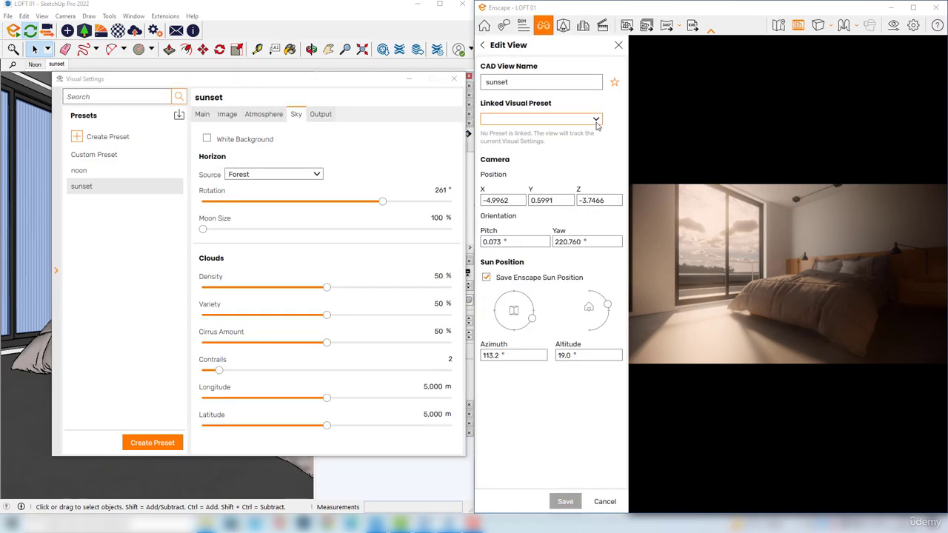
left_click(596, 120)
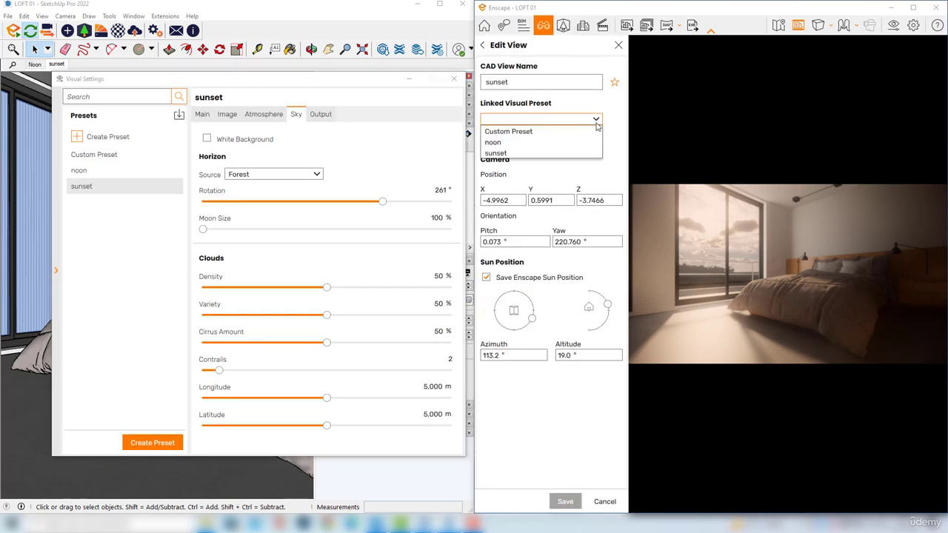
left_click(497, 154)
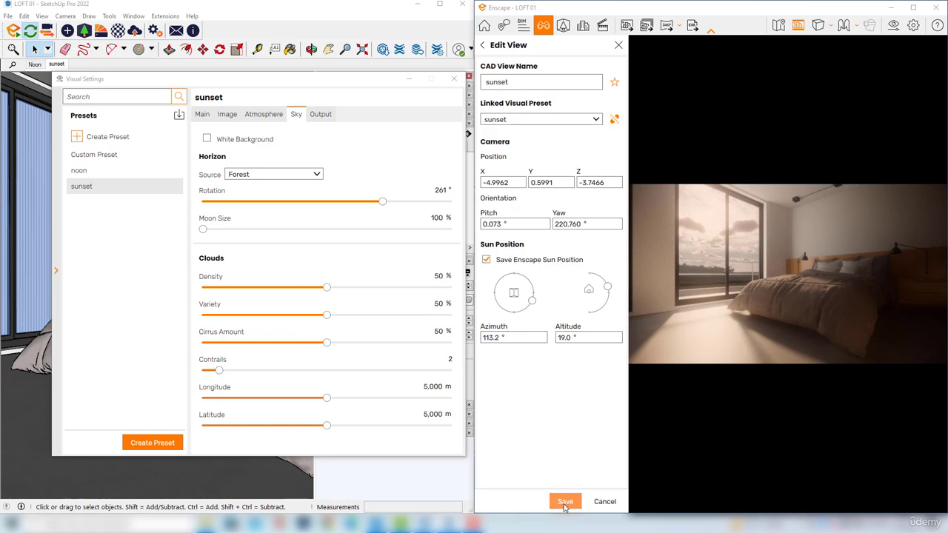
left_click(563, 501)
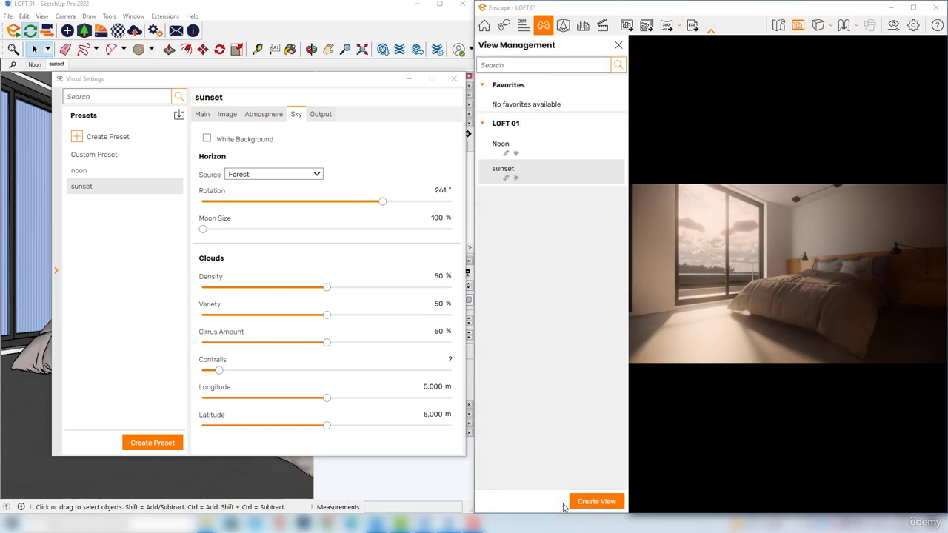
left_click(540, 151)
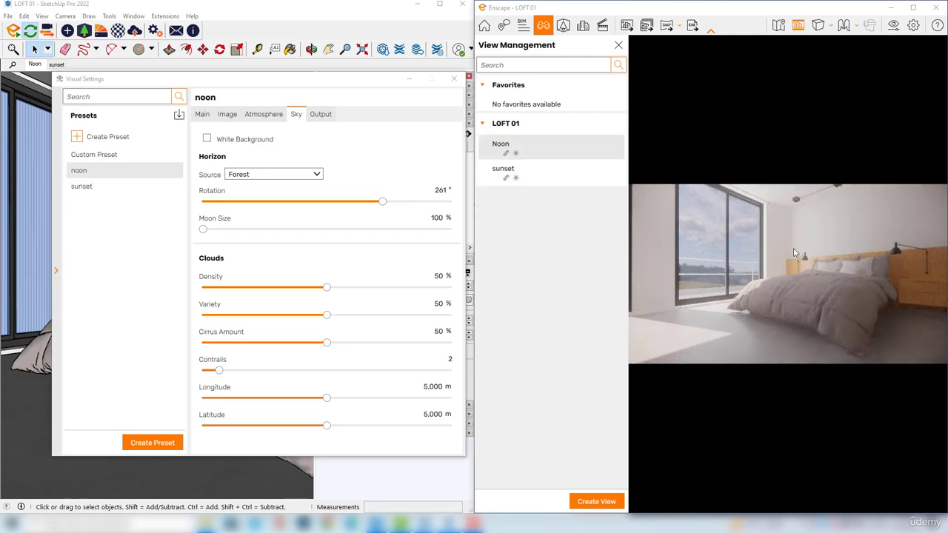
left_click(541, 178)
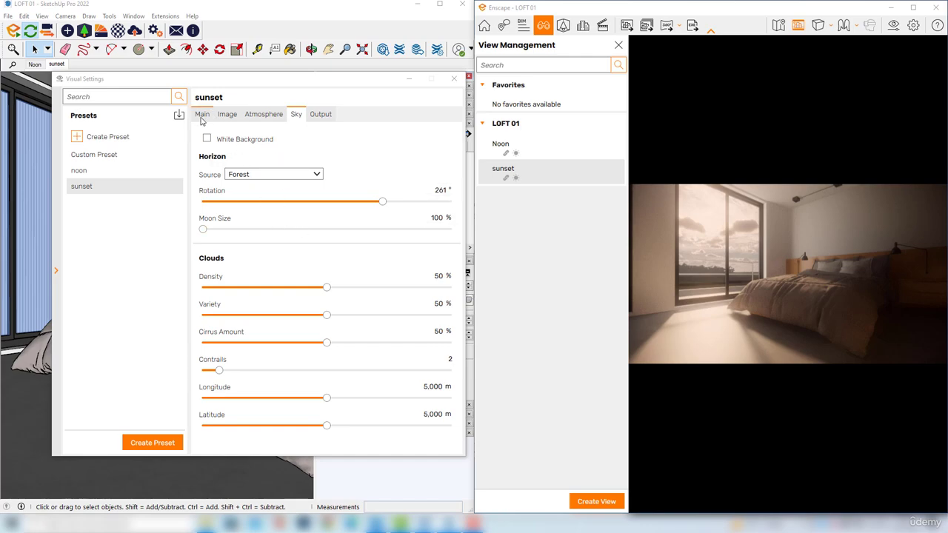
Review the sunset preset's output settings and set its rendering quality to Ultra
left_click(318, 120)
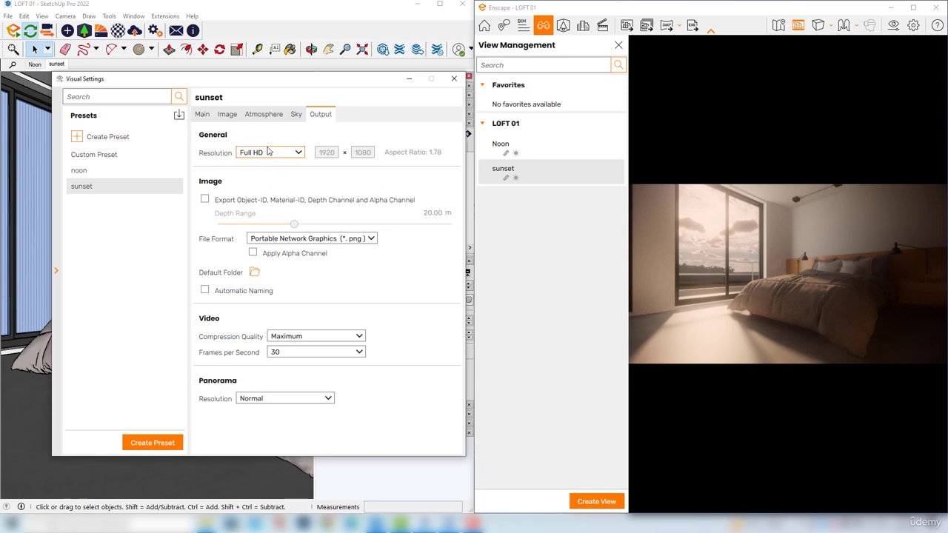
left_click(201, 120)
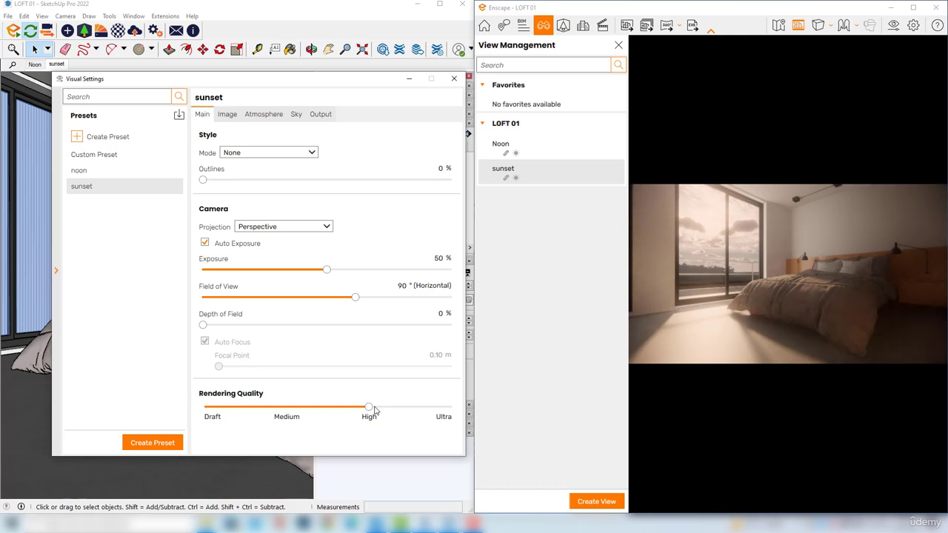
left_click_drag(369, 408, 449, 408)
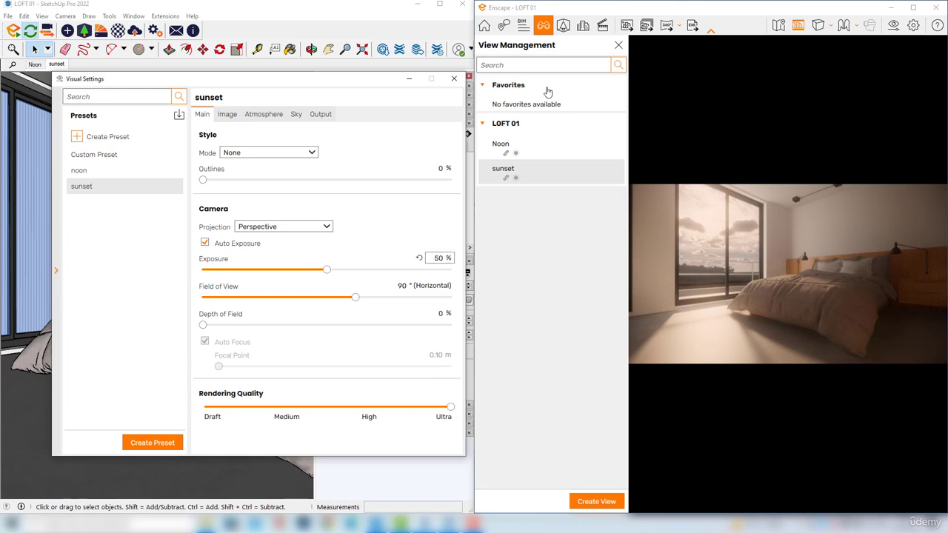
Render the sunset view and save it in the Imagens folder as a JPEG named "sunset render test"
left_click(627, 28)
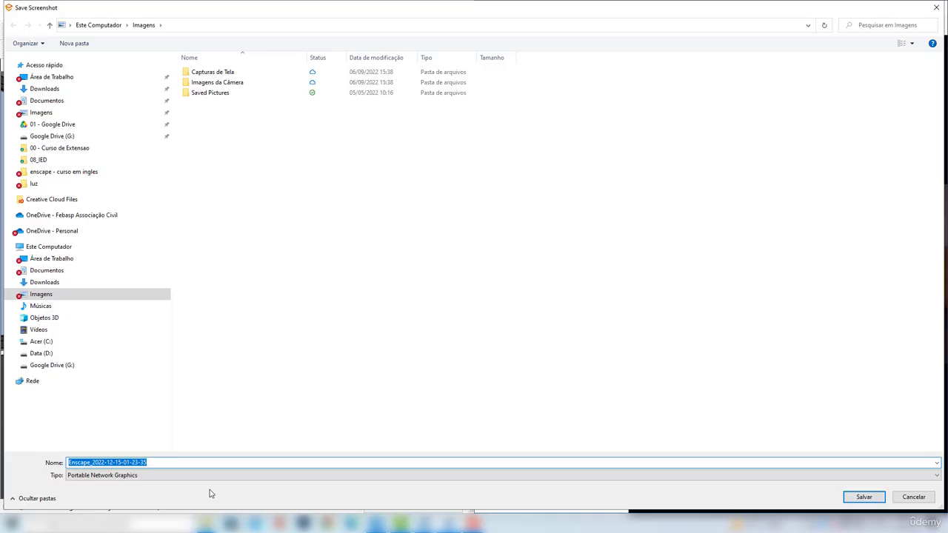
left_click(211, 476)
left_click(105, 500)
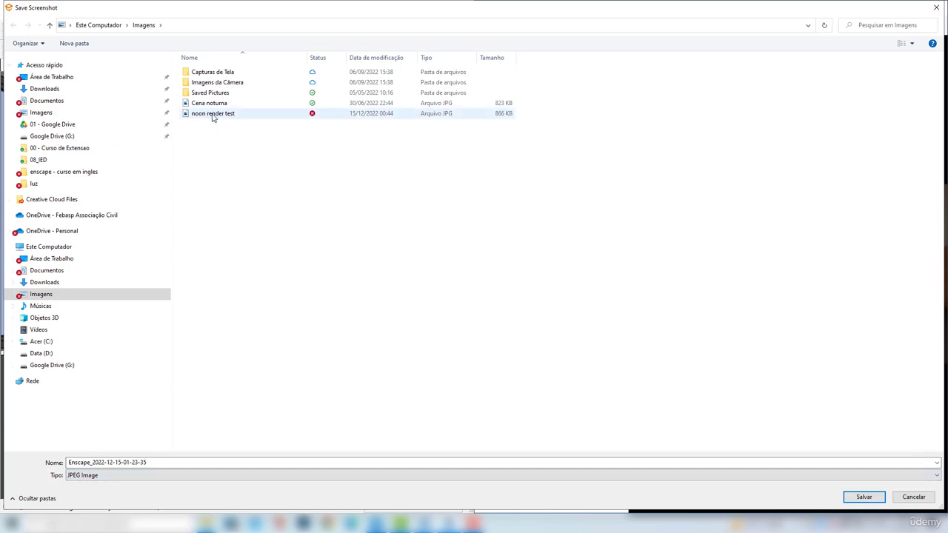
left_click(120, 461)
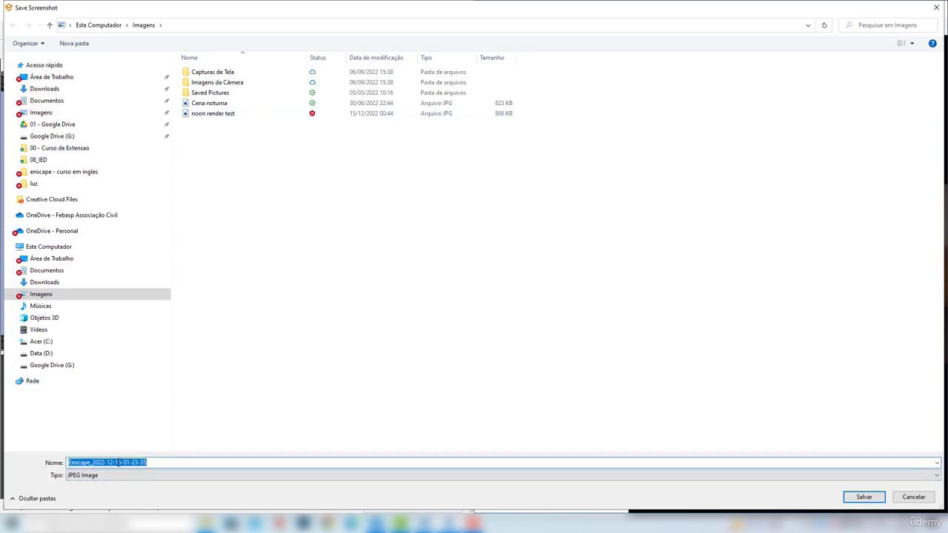
type("noon render test")
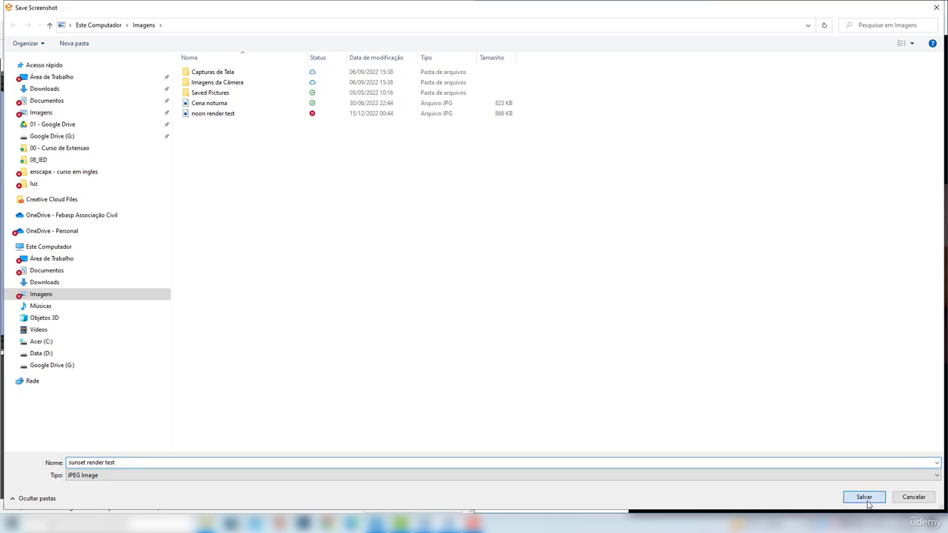
left_click(864, 497)
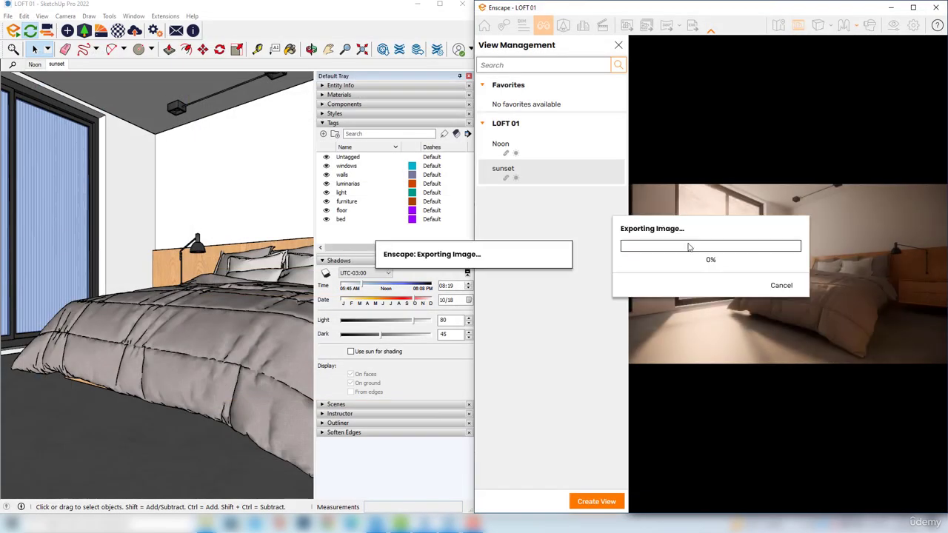